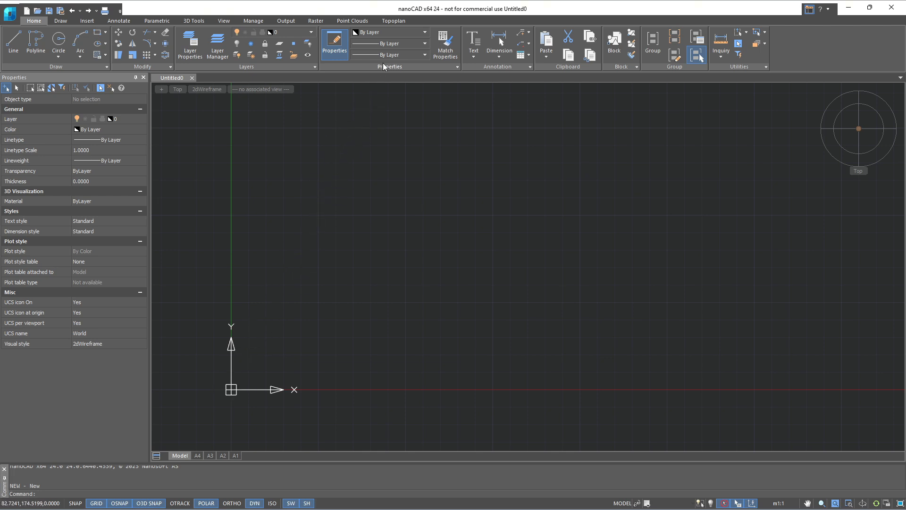
Open the application options and start choosing the default template file used for new documents.
{"action": "left_click", "coordinate": [394, 21]}
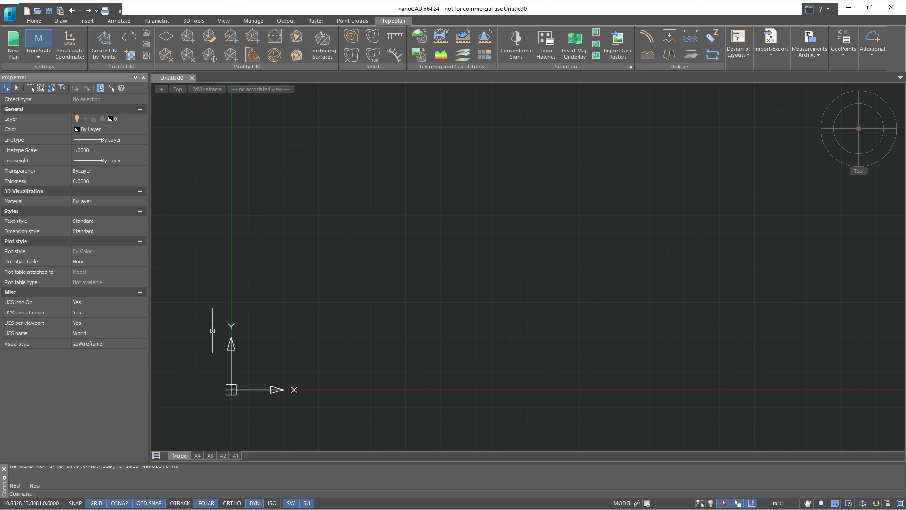
{"action": "left_click", "coordinate": [145, 495]}
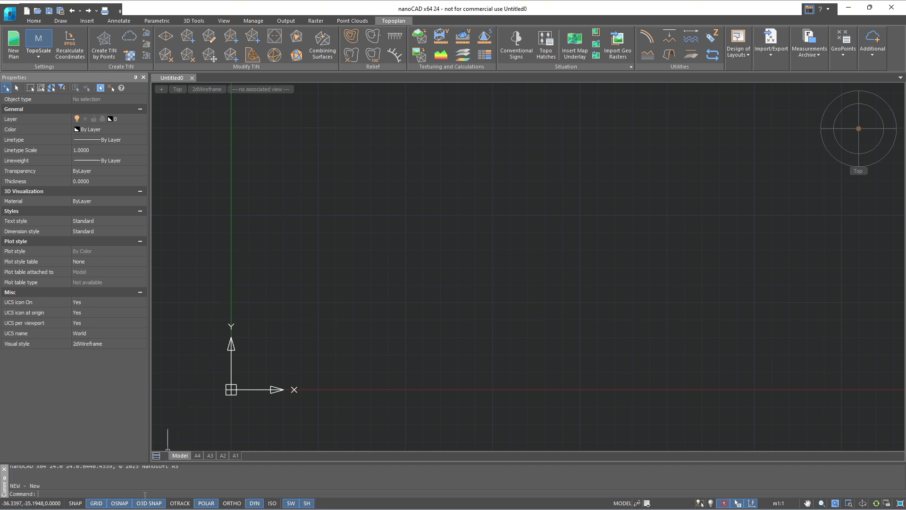
{"action": "type", "text": "opt"}
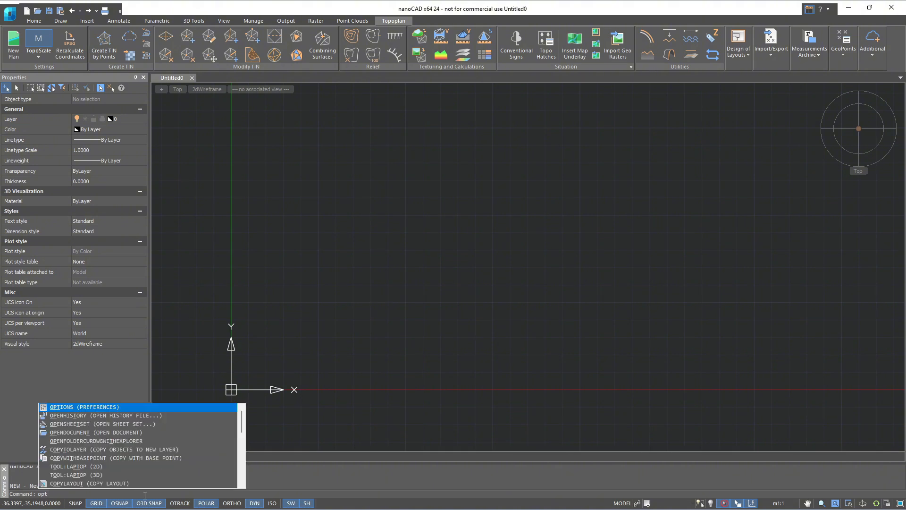
{"action": "type", "text": "ions"}
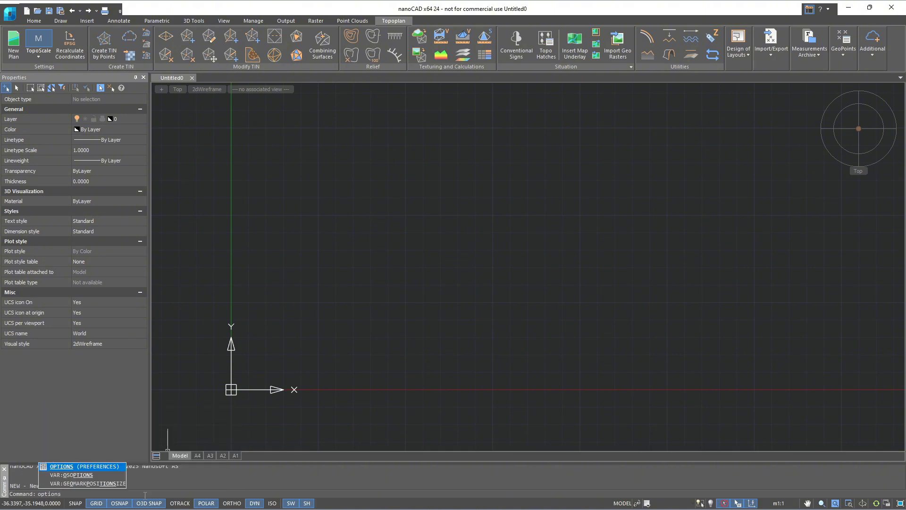
{"action": "key", "text": "Return"}
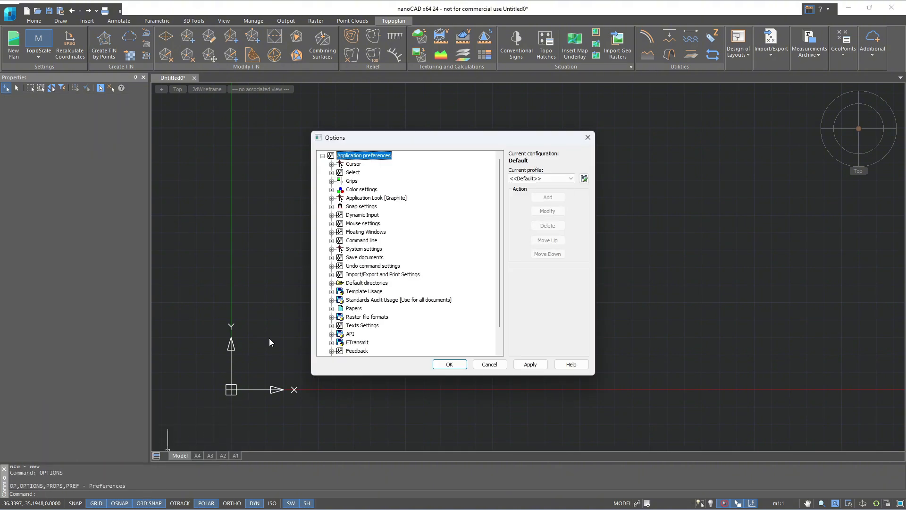
{"action": "left_click", "coordinate": [331, 292]}
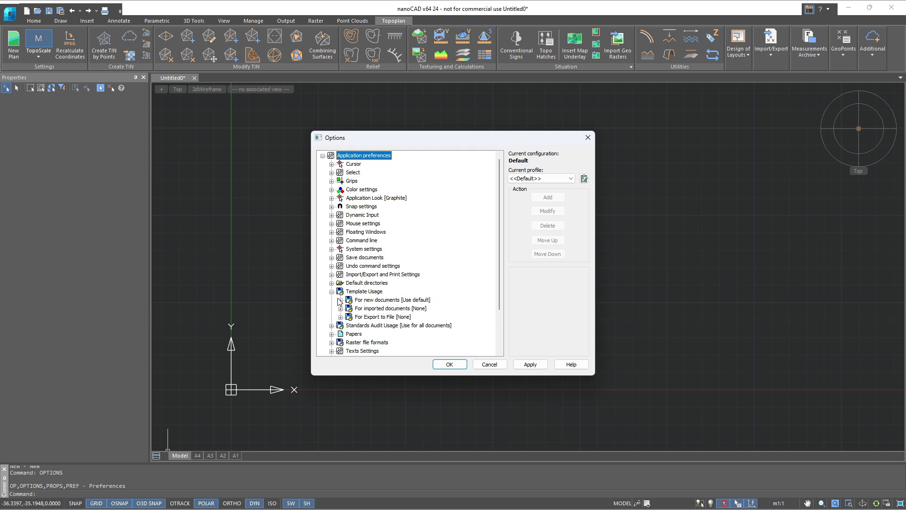
{"action": "left_click", "coordinate": [340, 300]}
{"action": "scroll", "coordinate": [418, 331], "scroll_direction": "down", "scroll_amount": 2}
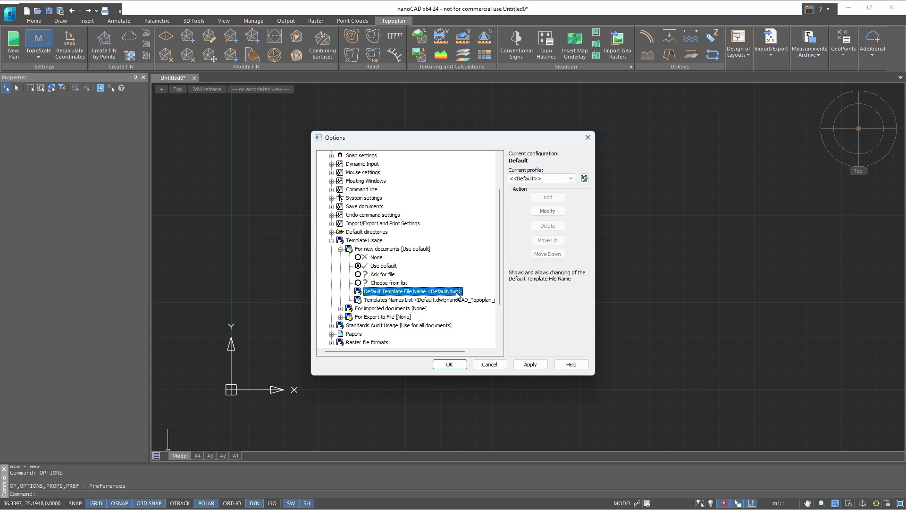
{"action": "left_click", "coordinate": [458, 293]}
{"action": "left_click", "coordinate": [490, 291]}
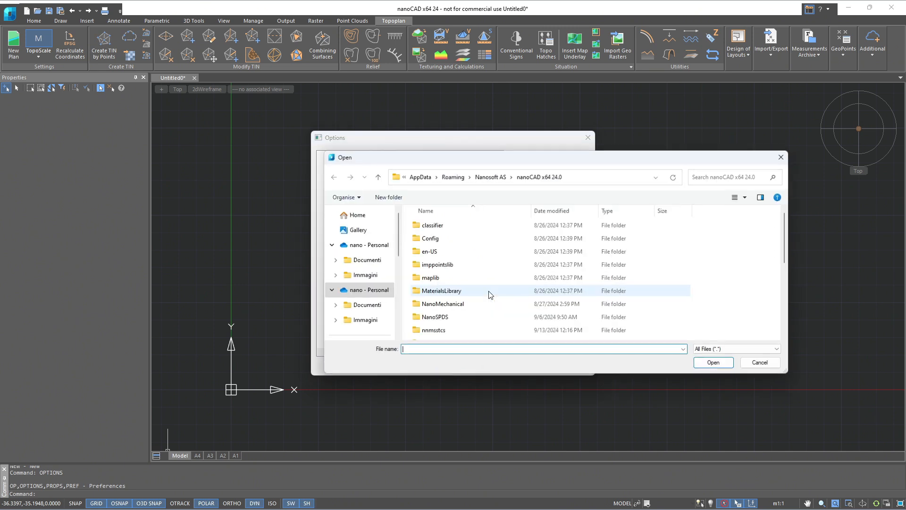
Set nanoCAD_Topoplan_metric from the Templates folder as the default template and apply the options.
{"action": "scroll", "coordinate": [489, 294], "scroll_direction": "down", "scroll_amount": 2}
{"action": "scroll", "coordinate": [489, 295], "scroll_direction": "down", "scroll_amount": 1}
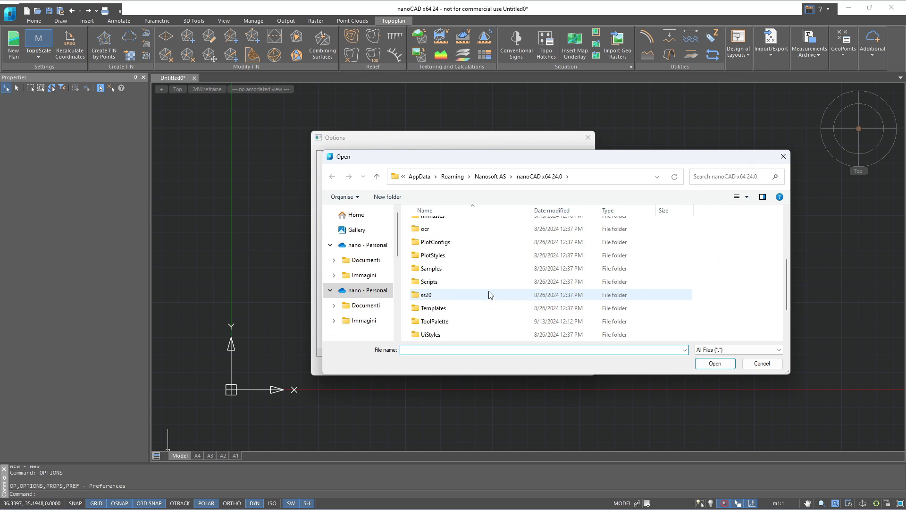
{"action": "left_click", "coordinate": [486, 307]}
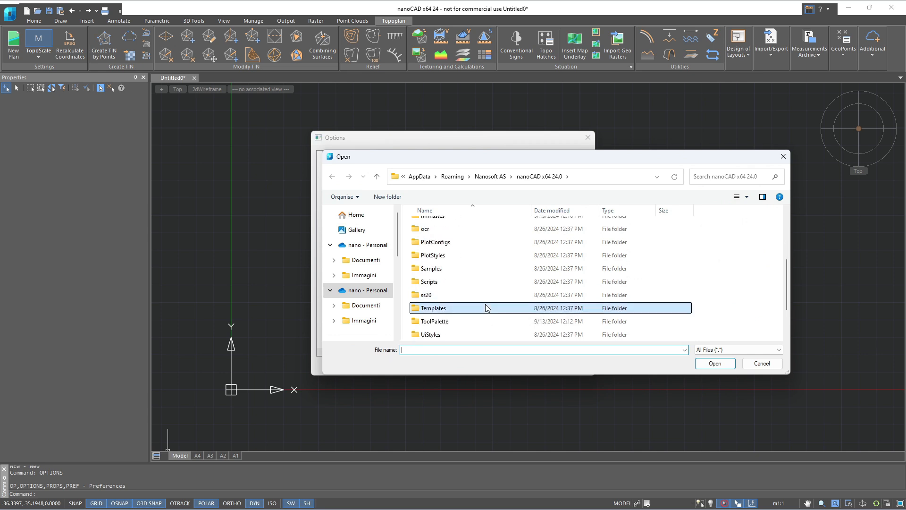
{"action": "double_click", "coordinate": [486, 308]}
{"action": "left_click", "coordinate": [480, 252]}
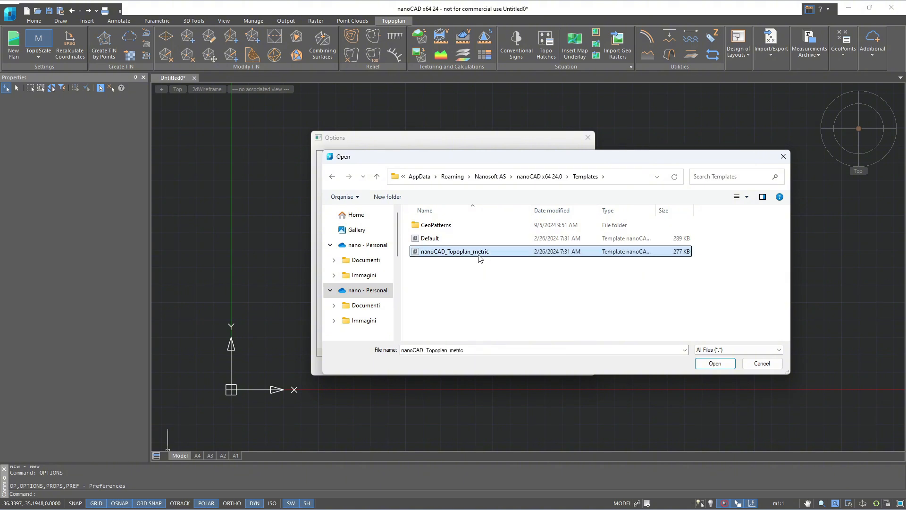
{"action": "left_click", "coordinate": [714, 364]}
{"action": "left_click", "coordinate": [530, 364]}
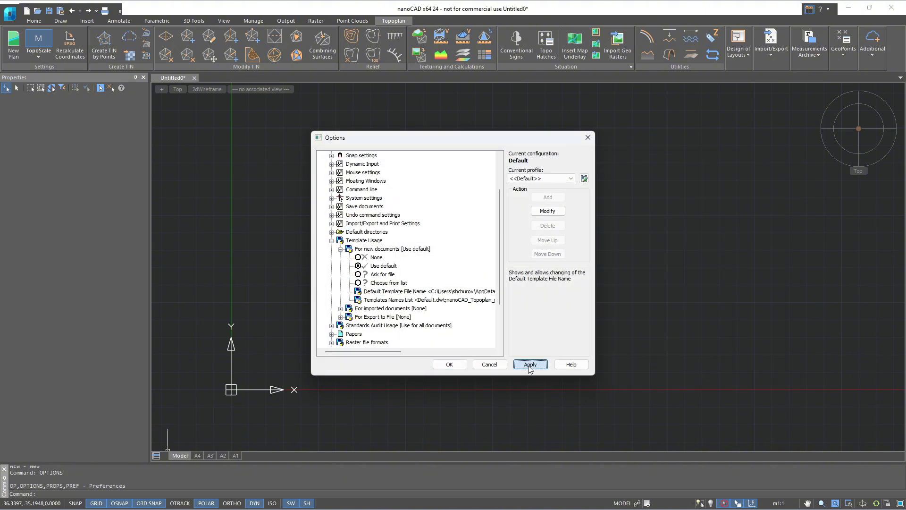
{"action": "left_click", "coordinate": [449, 364]}
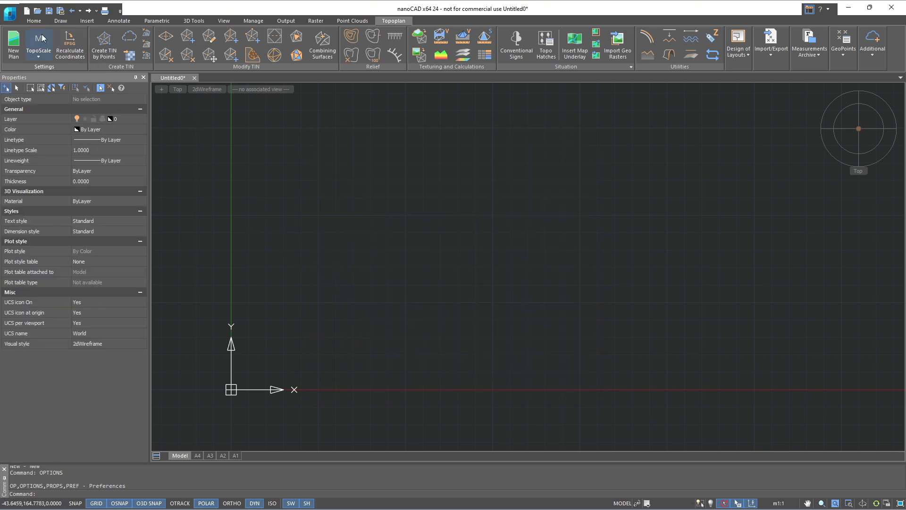
Check the default template file path for new documents in the application options.
{"action": "left_click", "coordinate": [11, 15]}
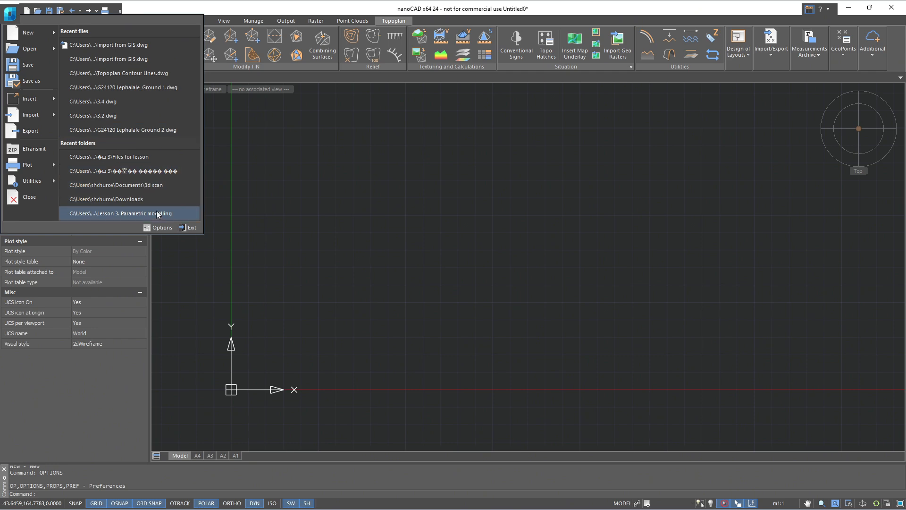
{"action": "left_click", "coordinate": [159, 229]}
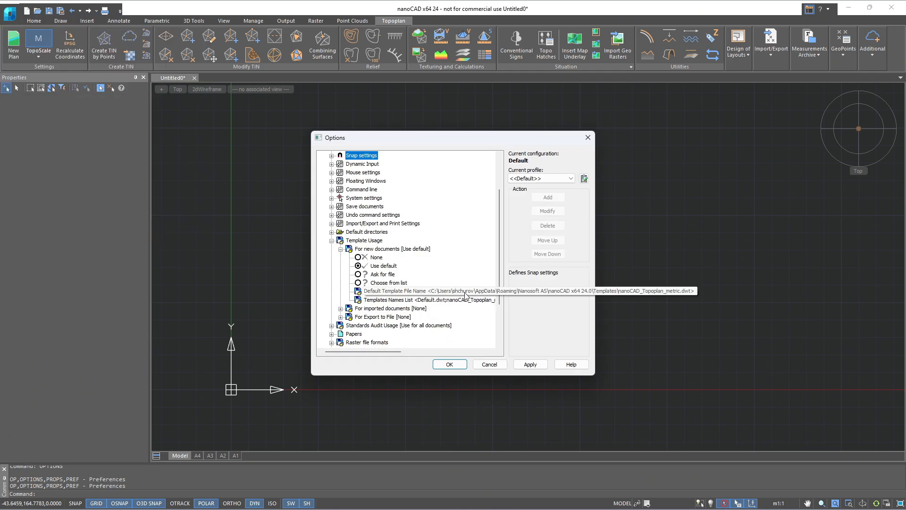
{"action": "left_click", "coordinate": [449, 365]}
Create a new drawing from the default template and open the list of TopoScale values.
{"action": "key", "text": "ctrl+n"}
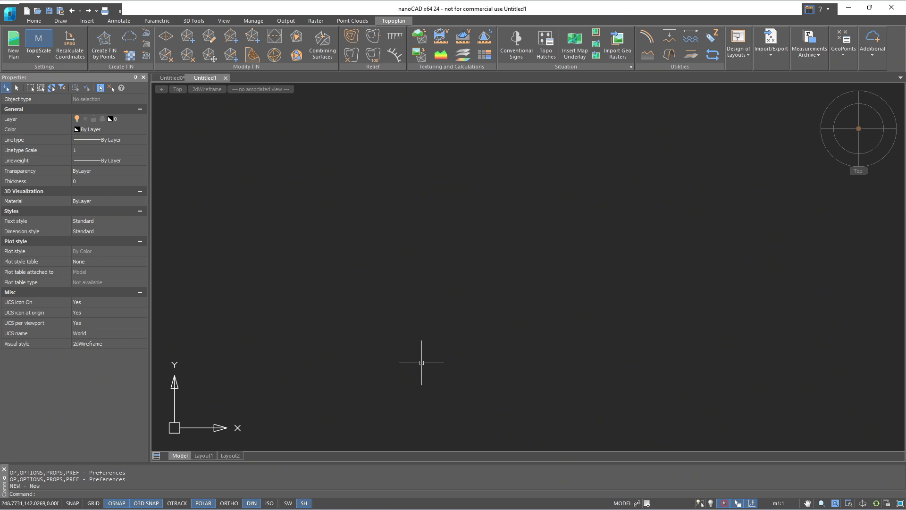
{"action": "left_click", "coordinate": [40, 55]}
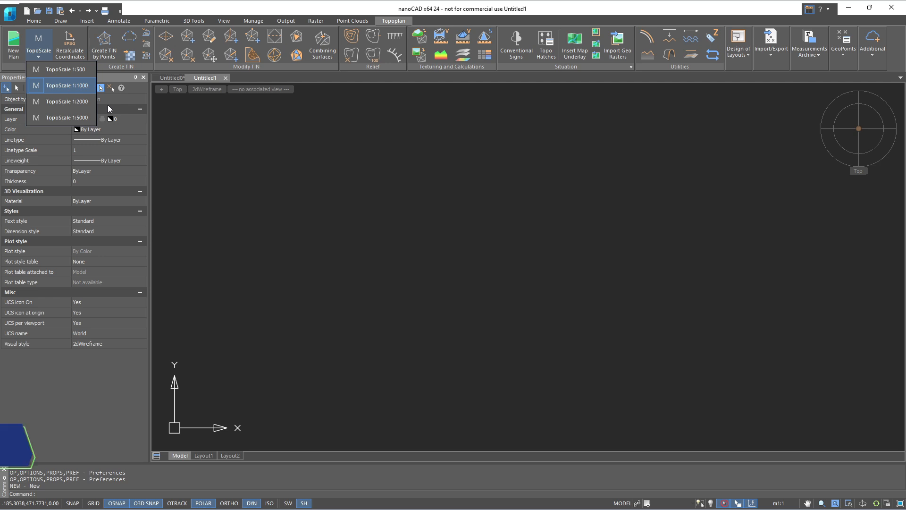
Load Lesson 1 Point Cloud.las for import as a point cloud.
{"action": "left_click", "coordinate": [362, 22]}
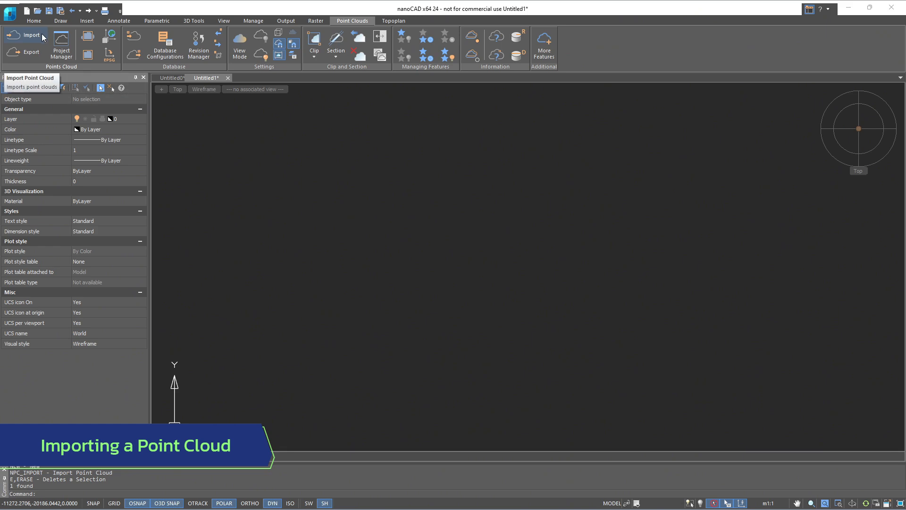
{"action": "left_click", "coordinate": [43, 37]}
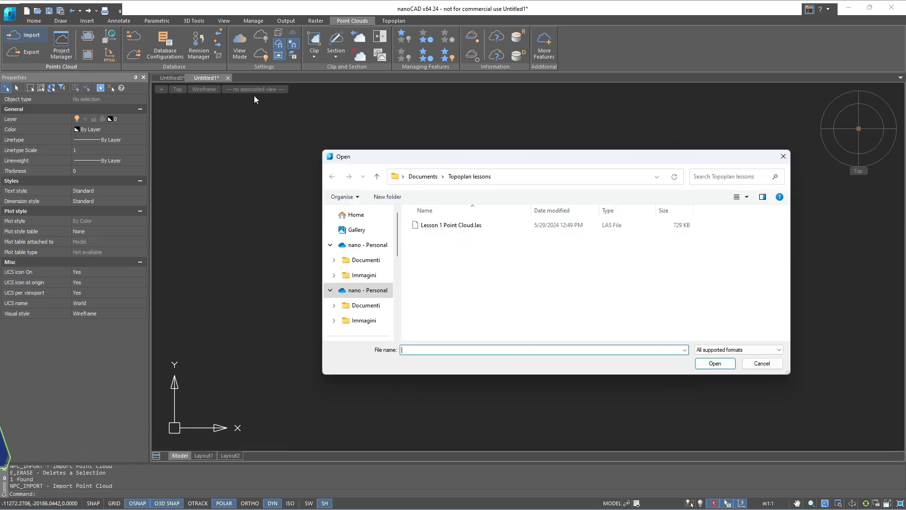
{"action": "double_click", "coordinate": [460, 225]}
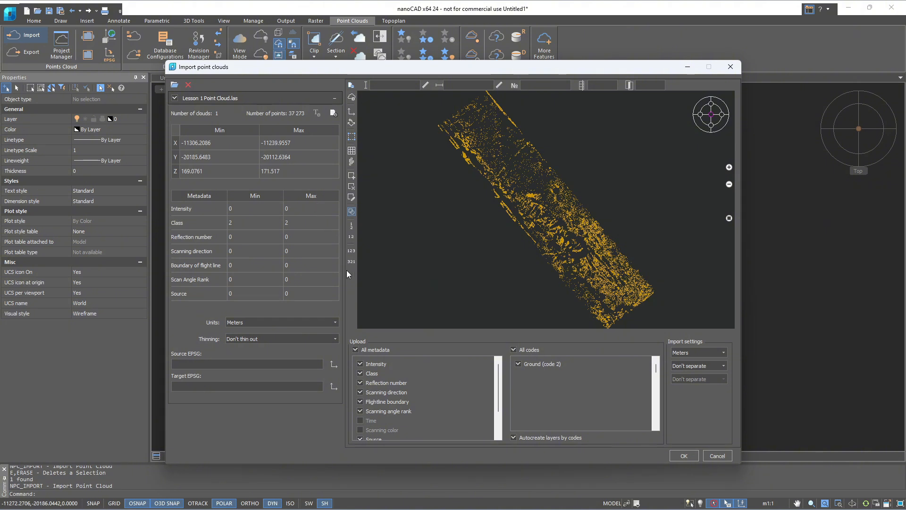
Keep thinning at "Don't thin out", set the import settings units to Millimeters, and import the point cloud.
{"action": "left_click", "coordinate": [336, 339]}
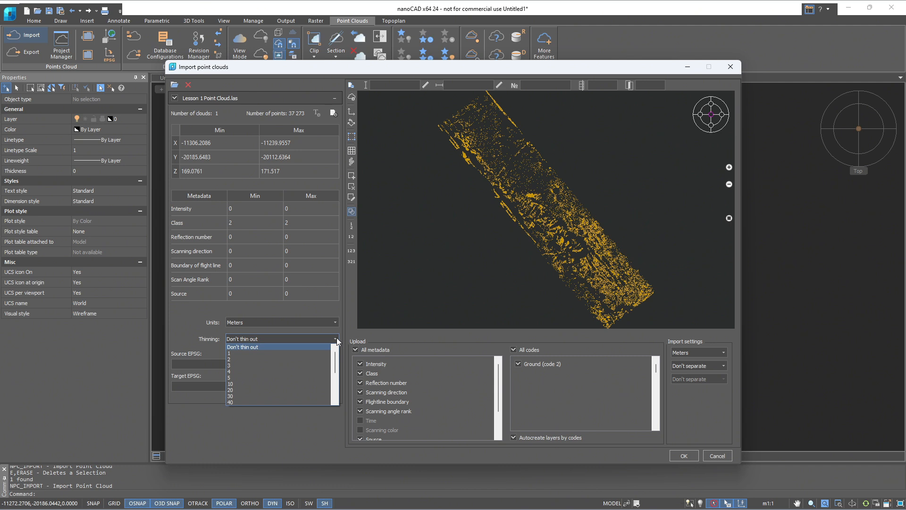
{"action": "left_click", "coordinate": [336, 338]}
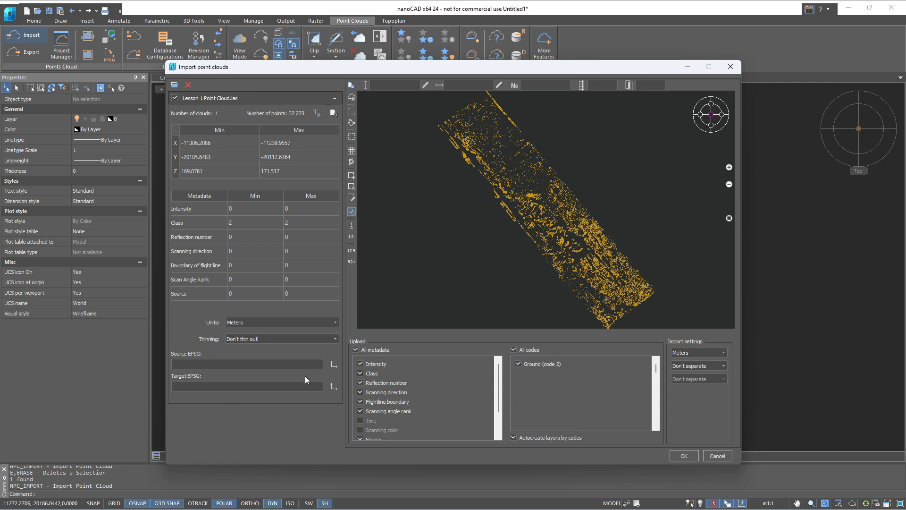
{"action": "scroll", "coordinate": [426, 373], "scroll_direction": "down", "scroll_amount": 4}
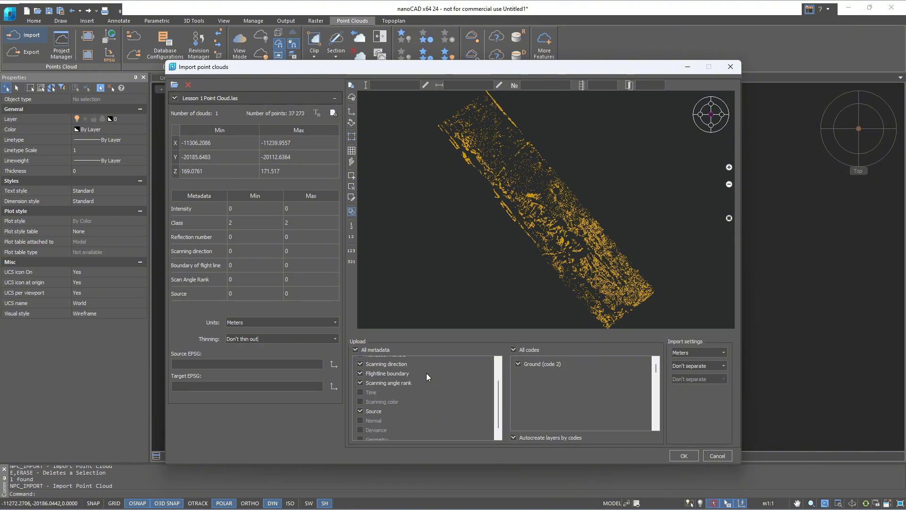
{"action": "scroll", "coordinate": [426, 372], "scroll_direction": "up", "scroll_amount": 3}
{"action": "scroll", "coordinate": [426, 373], "scroll_direction": "up", "scroll_amount": 1}
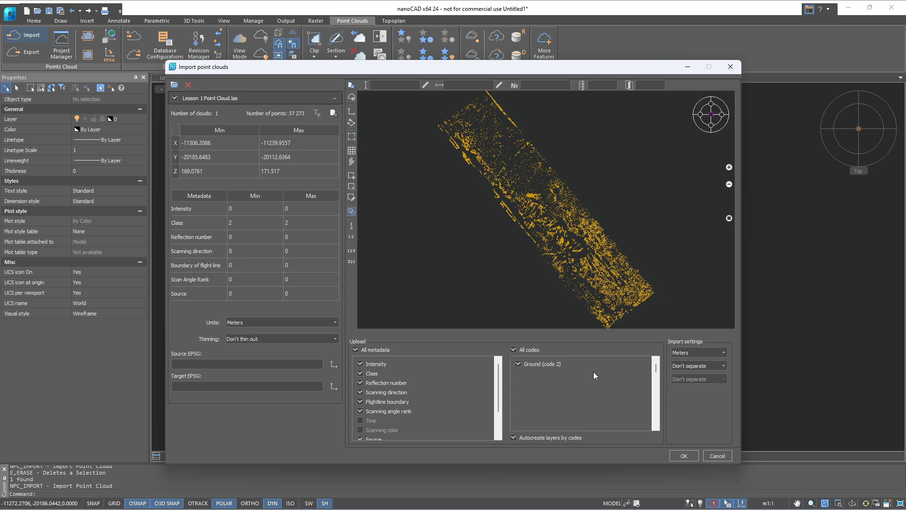
{"action": "left_click", "coordinate": [698, 354]}
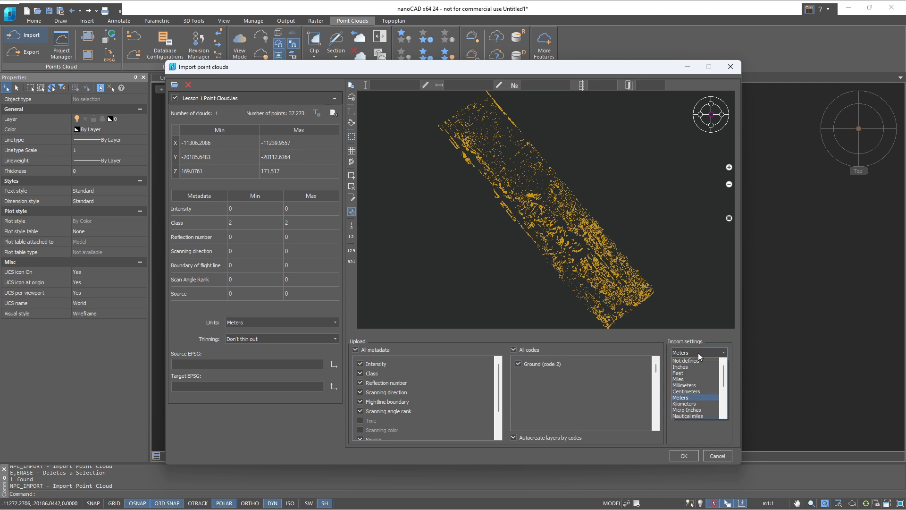
{"action": "left_click", "coordinate": [694, 386]}
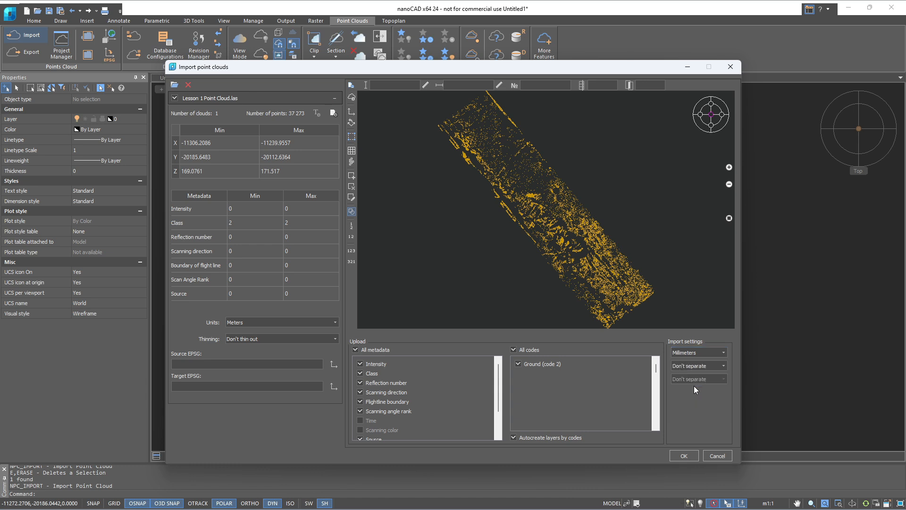
{"action": "left_click", "coordinate": [684, 457]}
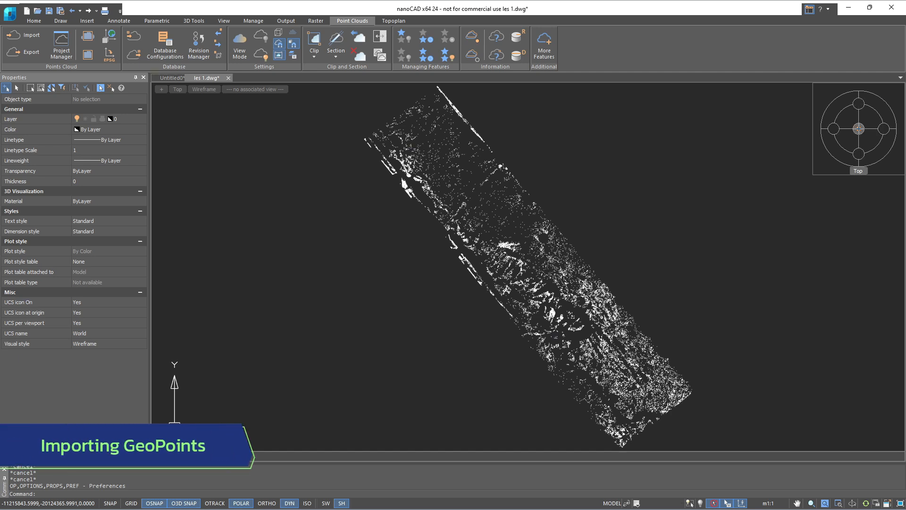
Create a new drawing and load the text data file from the Topoplan lessons folder for geopoint import.
{"action": "key", "text": "ctrl+n"}
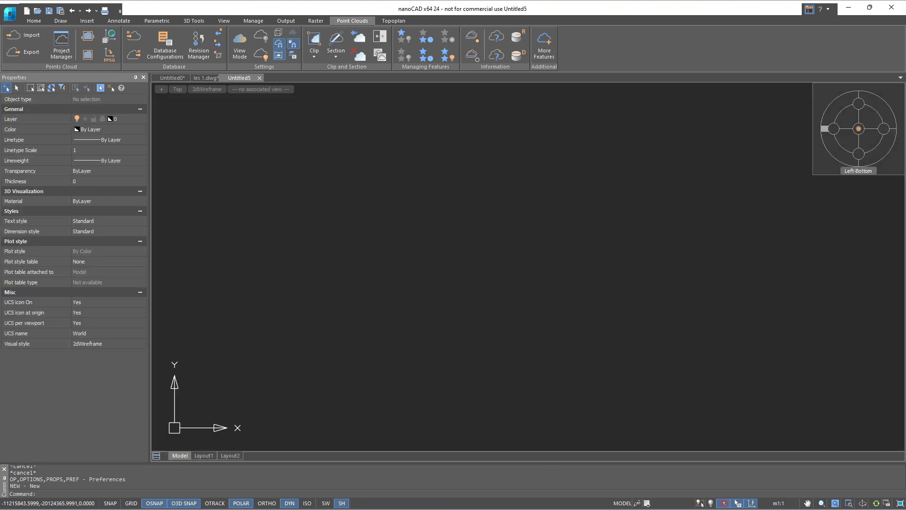
{"action": "left_click", "coordinate": [397, 21]}
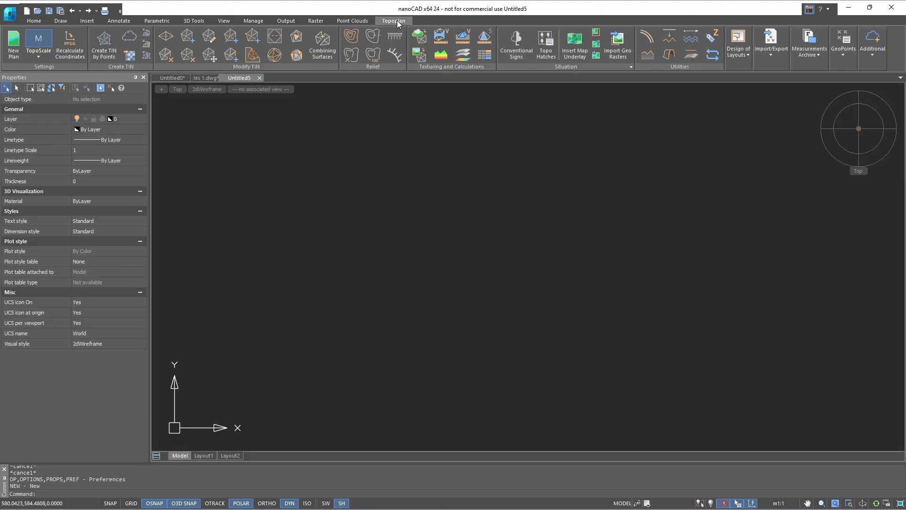
{"action": "left_click", "coordinate": [783, 56]}
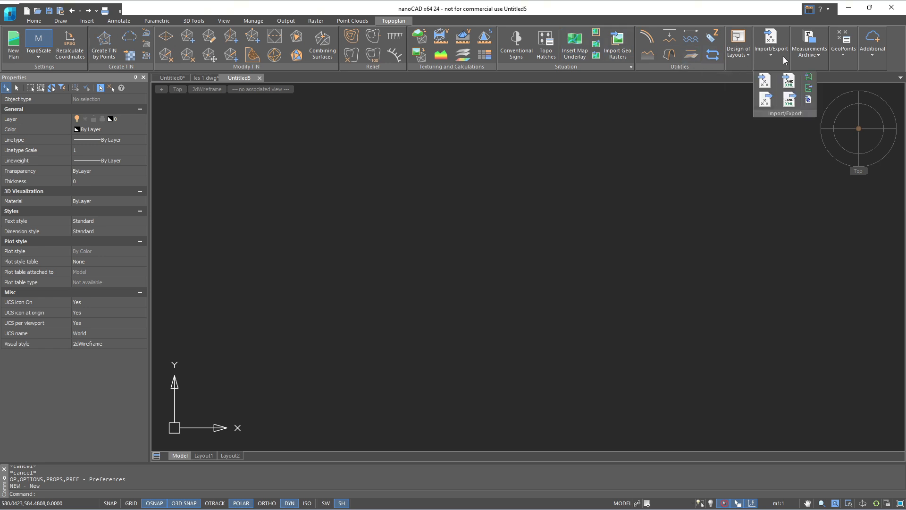
{"action": "left_click", "coordinate": [766, 83]}
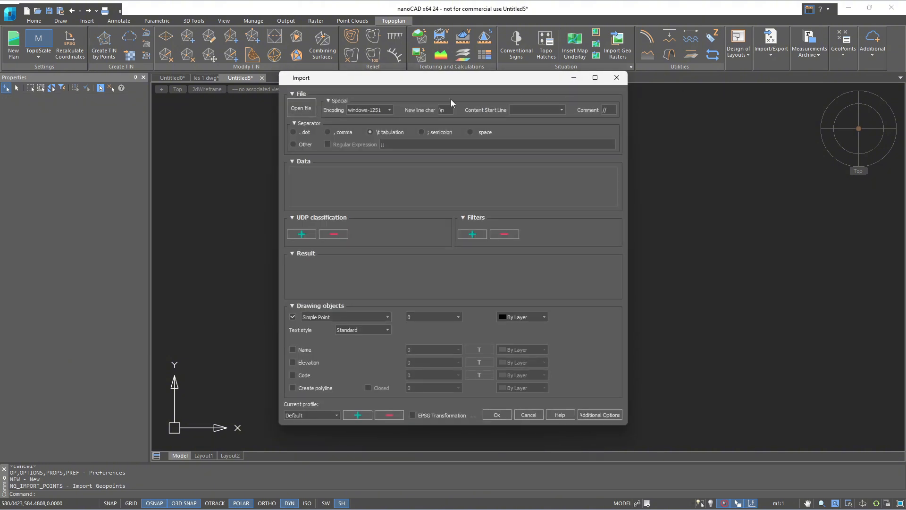
{"action": "left_click", "coordinate": [301, 109]}
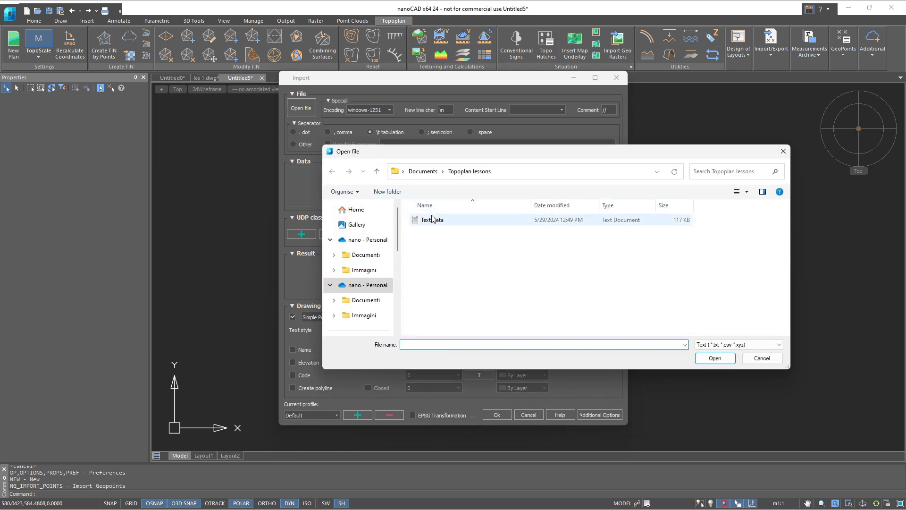
{"action": "double_click", "coordinate": [432, 219]}
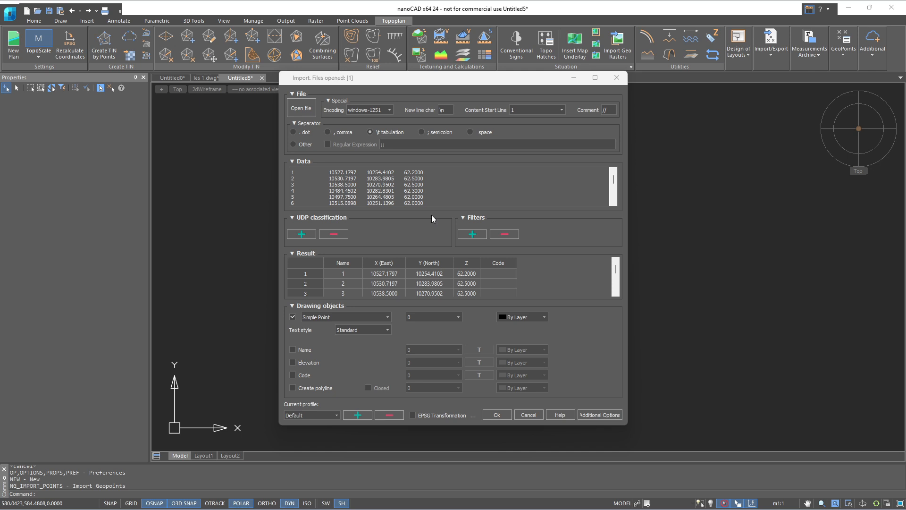
Import the geopoints with tabulation as separator, content starting at line 1, and drawing units kept in the additional options.
{"action": "left_click", "coordinate": [371, 134]}
{"action": "mouse_move", "coordinate": [391, 261]}
{"action": "left_mouse_down"}
{"action": "mouse_move", "coordinate": [429, 265]}
{"action": "mouse_move", "coordinate": [387, 261]}
{"action": "left_mouse_up"}
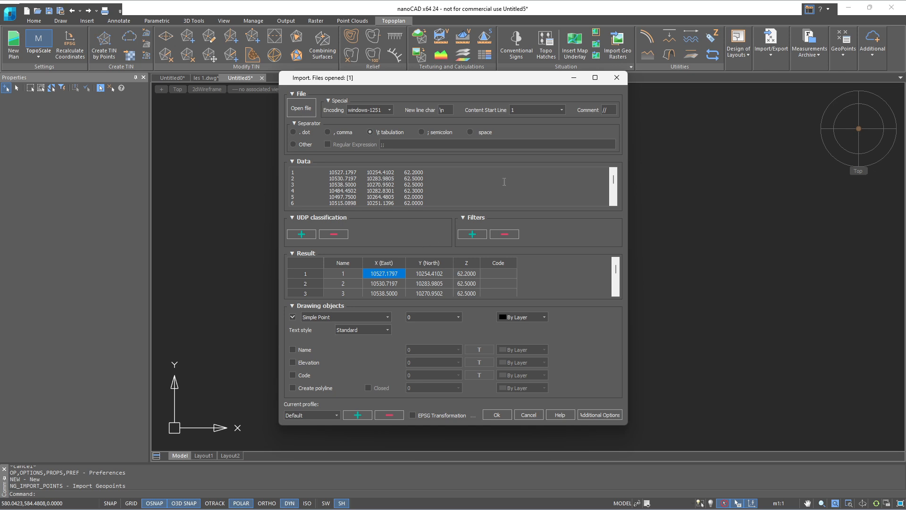
{"action": "left_click", "coordinate": [563, 111]}
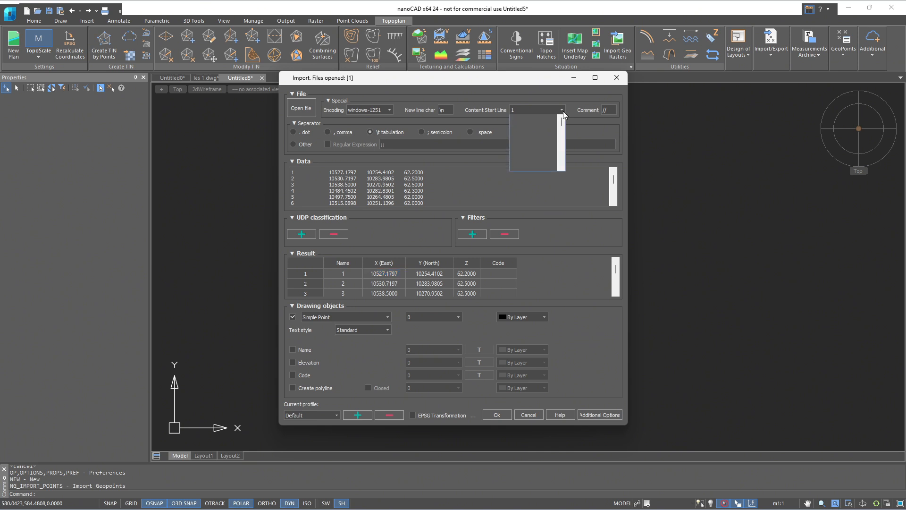
{"action": "left_click", "coordinate": [548, 120]}
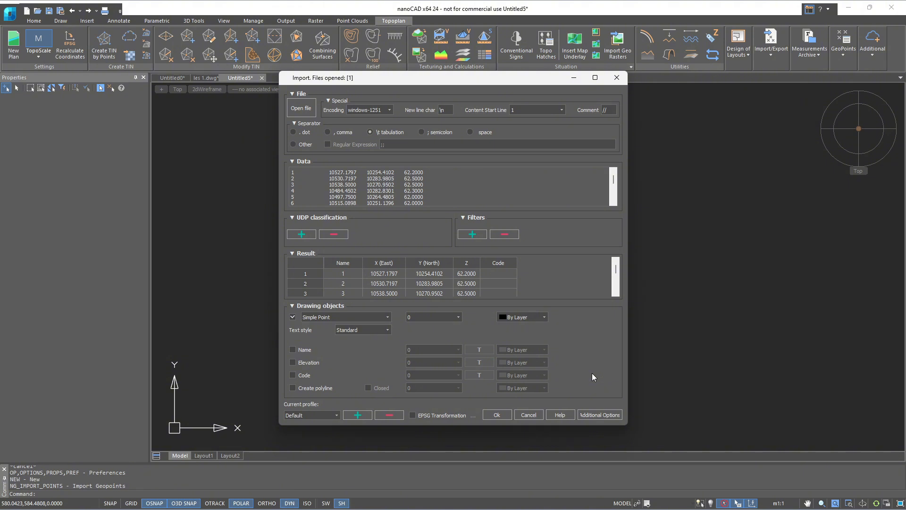
{"action": "left_click", "coordinate": [596, 417]}
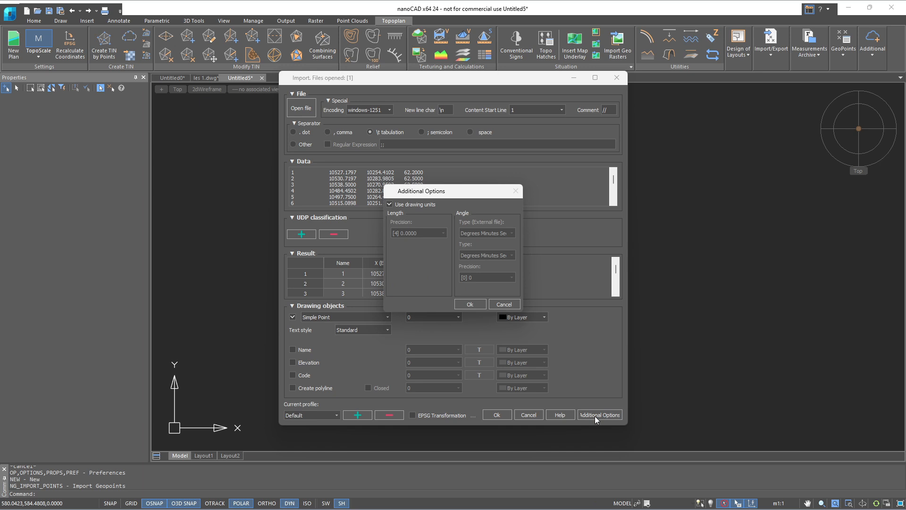
{"action": "left_click", "coordinate": [470, 304]}
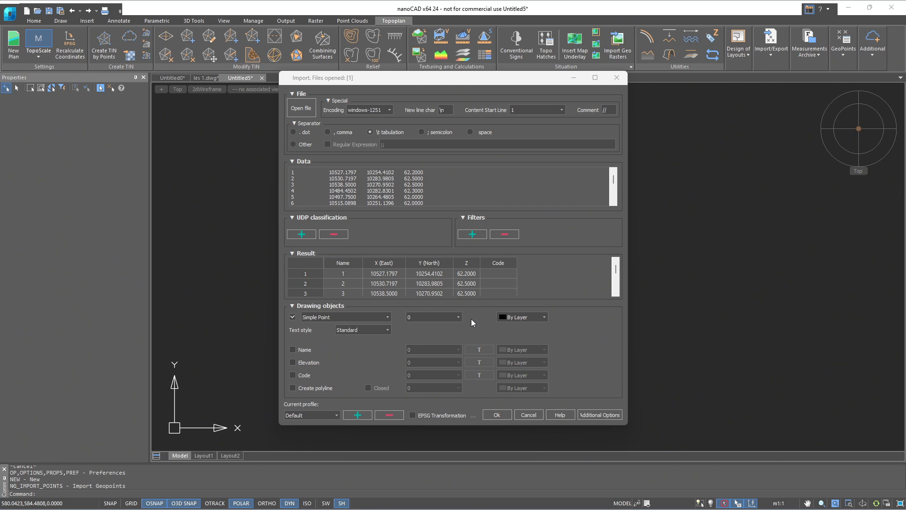
{"action": "left_click", "coordinate": [496, 415]}
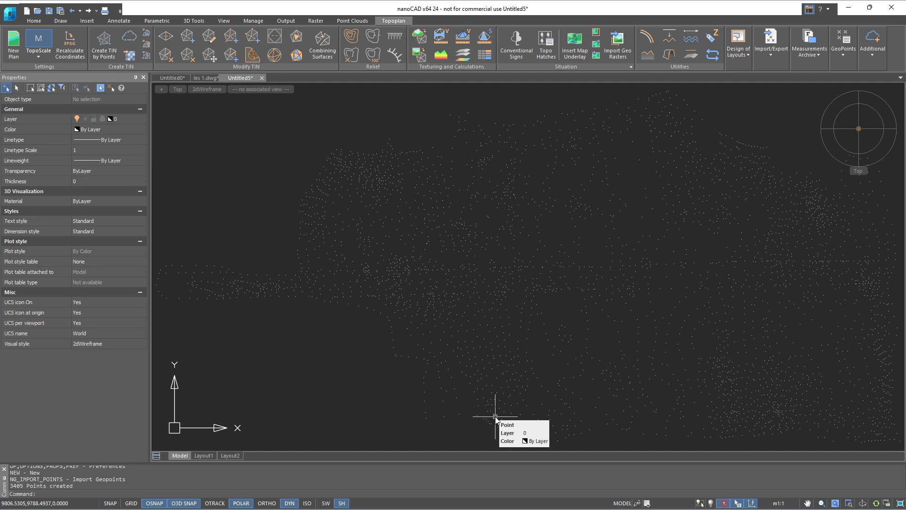
Add a new layer named Geopoints to the drawing.
{"action": "left_click", "coordinate": [28, 22]}
{"action": "left_click", "coordinate": [193, 50]}
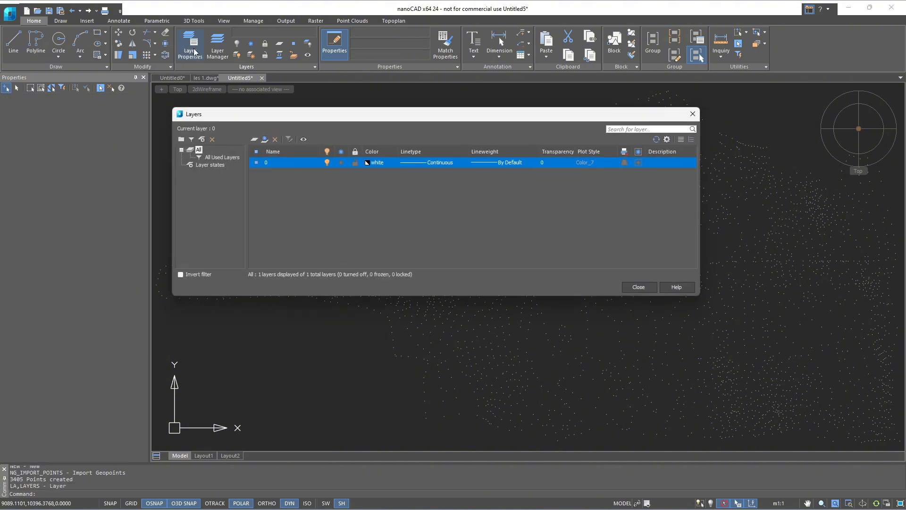
{"action": "left_click", "coordinate": [254, 140]}
{"action": "type", "text": "Ge"}
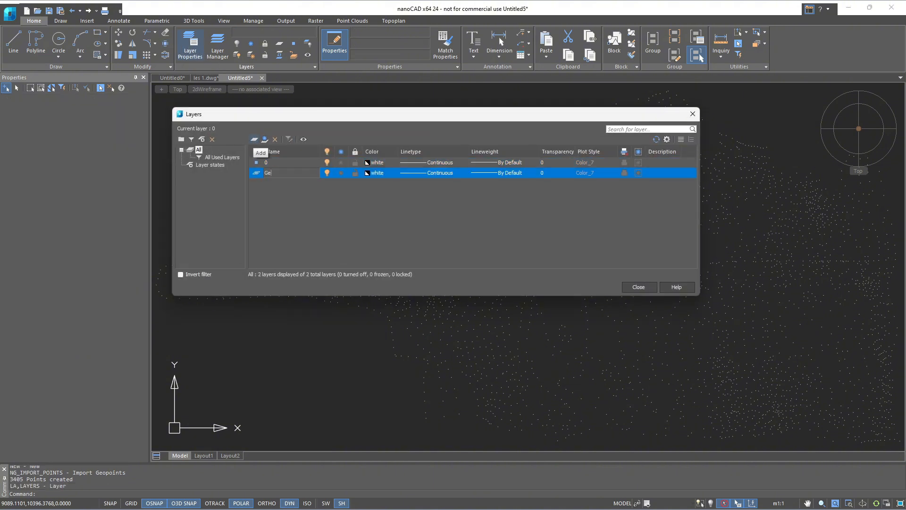
{"action": "type", "text": "opoints"}
{"action": "left_click", "coordinate": [346, 238]}
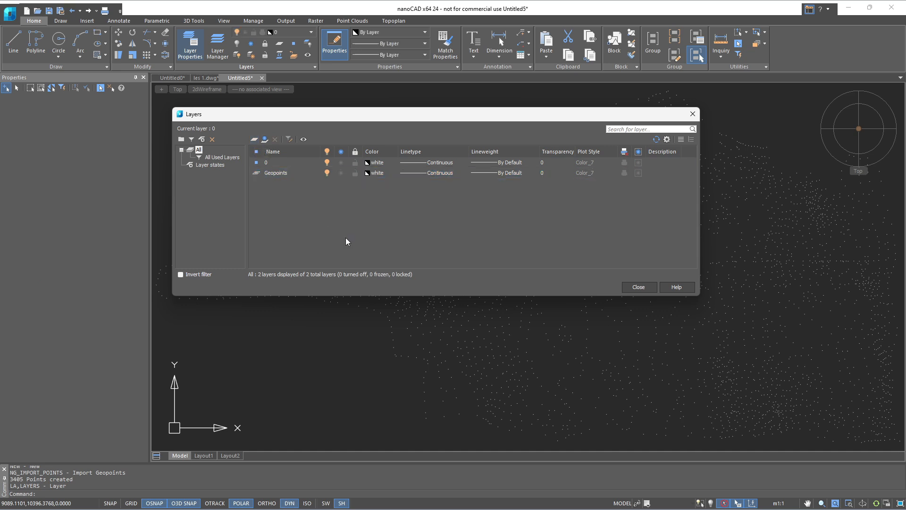
{"action": "left_click", "coordinate": [633, 286]}
Move all the imported points to the Geopoints layer and clear the selection.
{"action": "key", "text": "ctrl+a"}
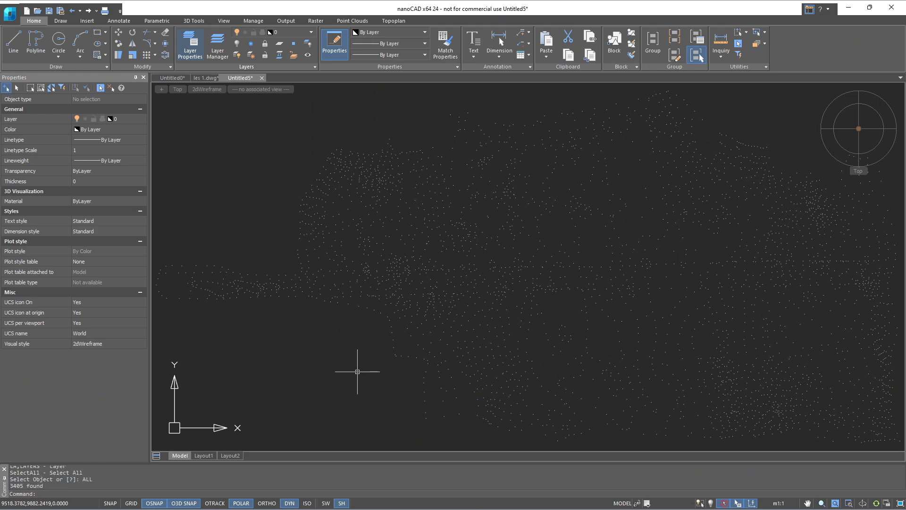
{"action": "left_click", "coordinate": [137, 121]}
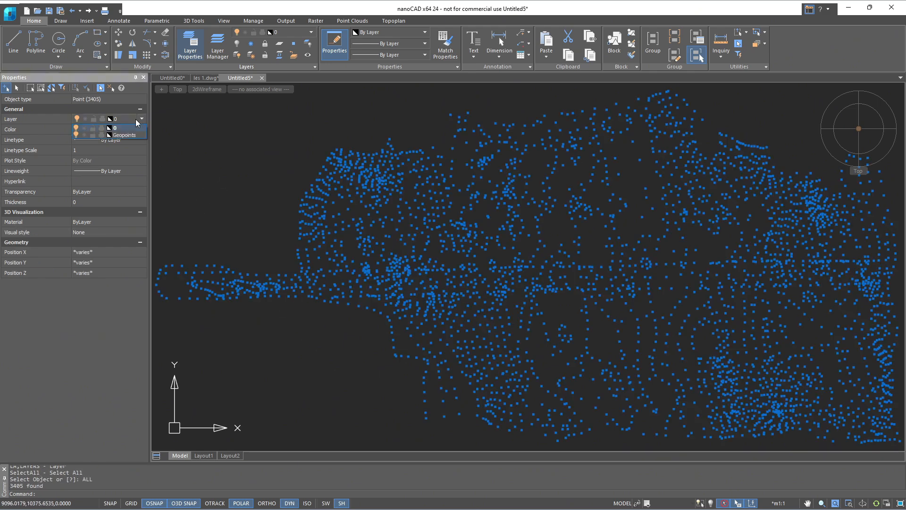
{"action": "left_click", "coordinate": [135, 137]}
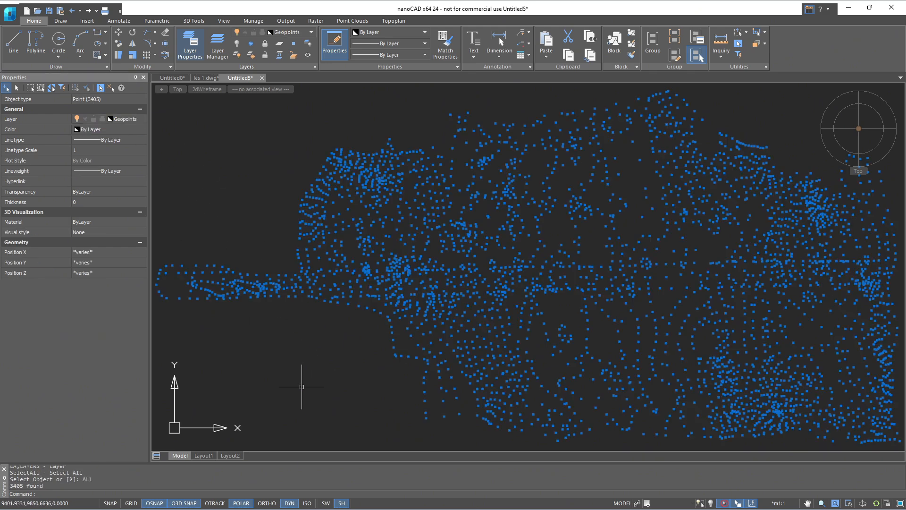
{"action": "key", "text": "Escape"}
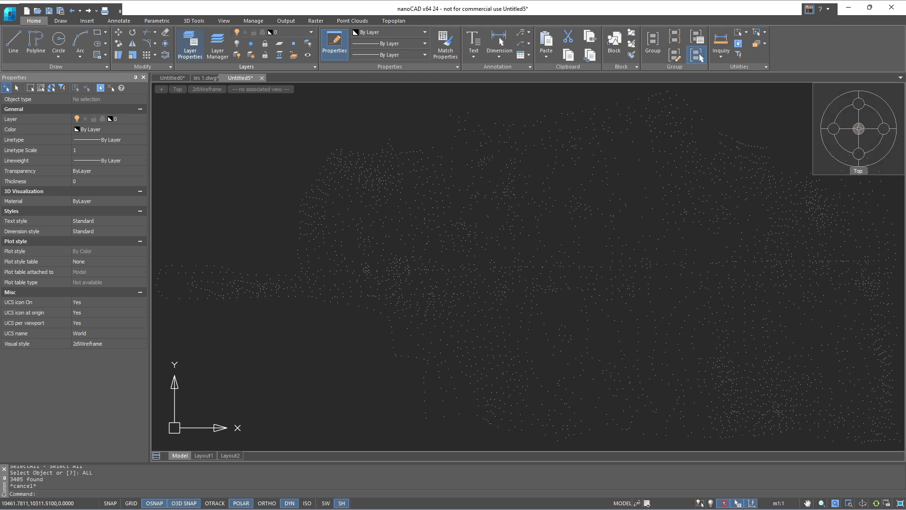
Save the drawing as "les 1 1" in the Topoplan lessons folder, in AutoCAD 2018 compatible DWG format.
{"action": "key", "text": "ctrl+shift+s"}
{"action": "type", "text": "les 1 1"}
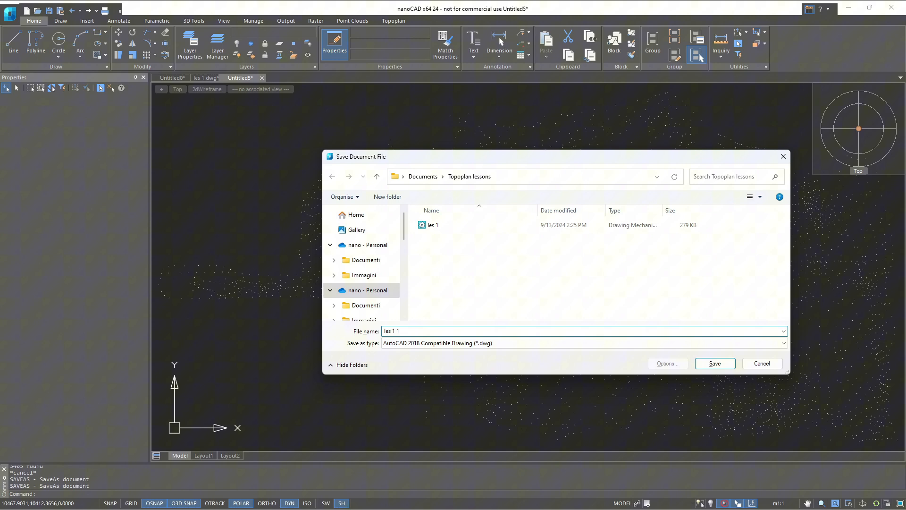
{"action": "key", "text": "Return"}
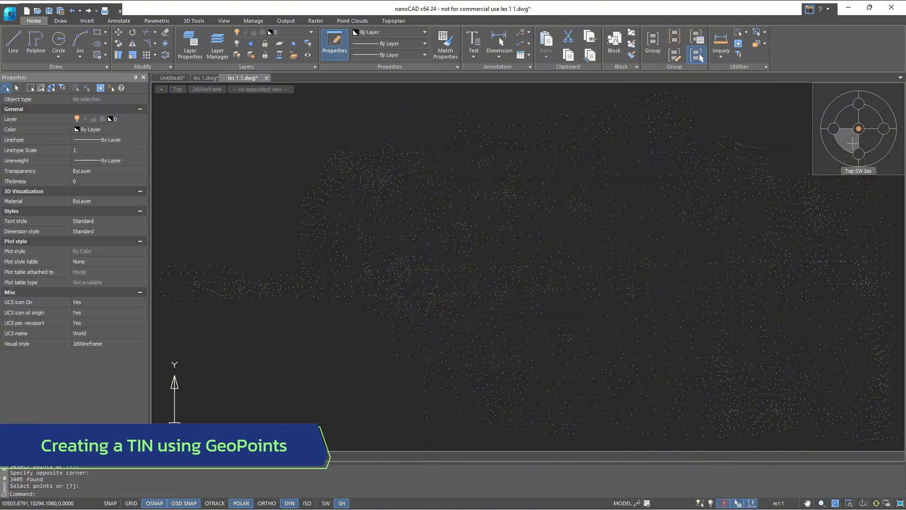
Start Create TIN by Points and choose all the imported points as its source.
{"action": "left_click", "coordinate": [395, 22]}
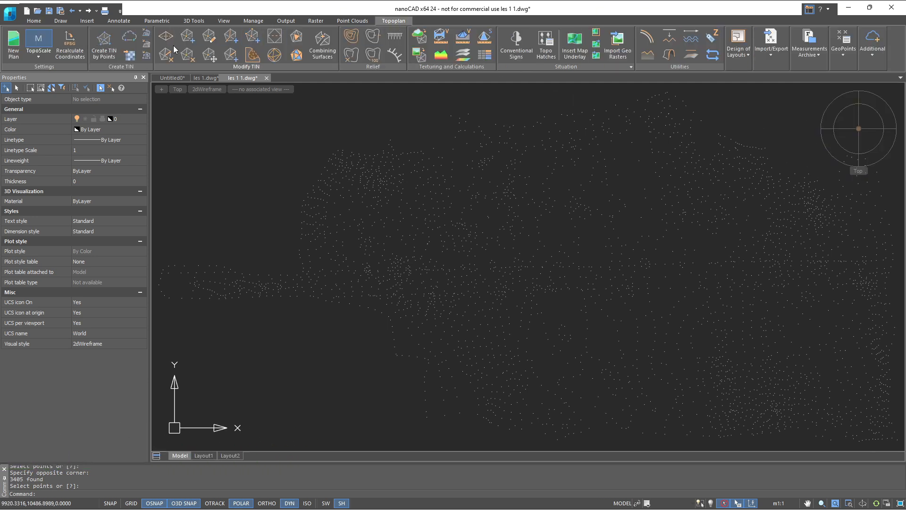
{"action": "left_click", "coordinate": [113, 53]}
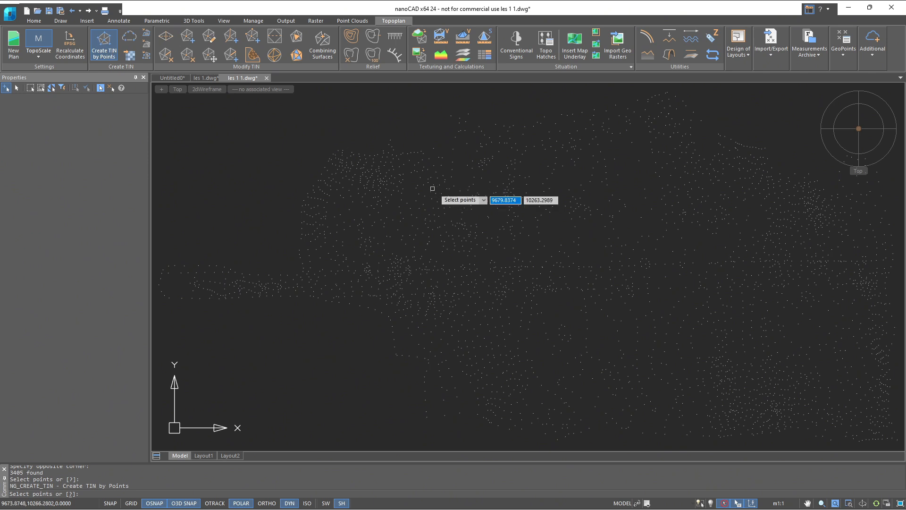
{"action": "scroll", "coordinate": [438, 191], "scroll_direction": "down", "scroll_amount": 2}
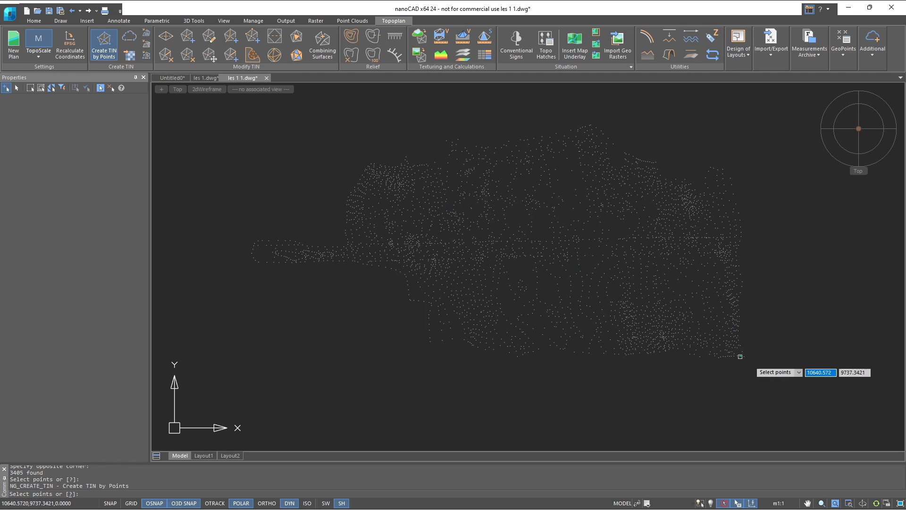
{"action": "left_click", "coordinate": [793, 391]}
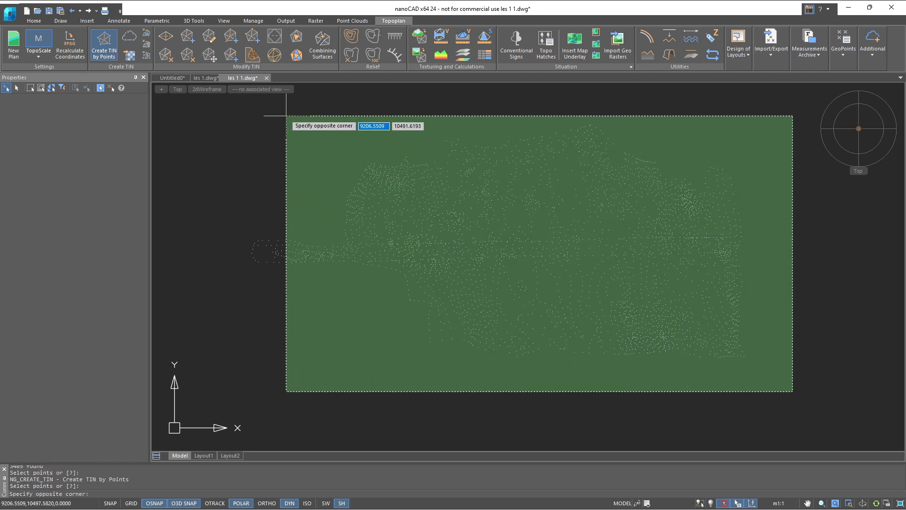
{"action": "left_click", "coordinate": [241, 115]}
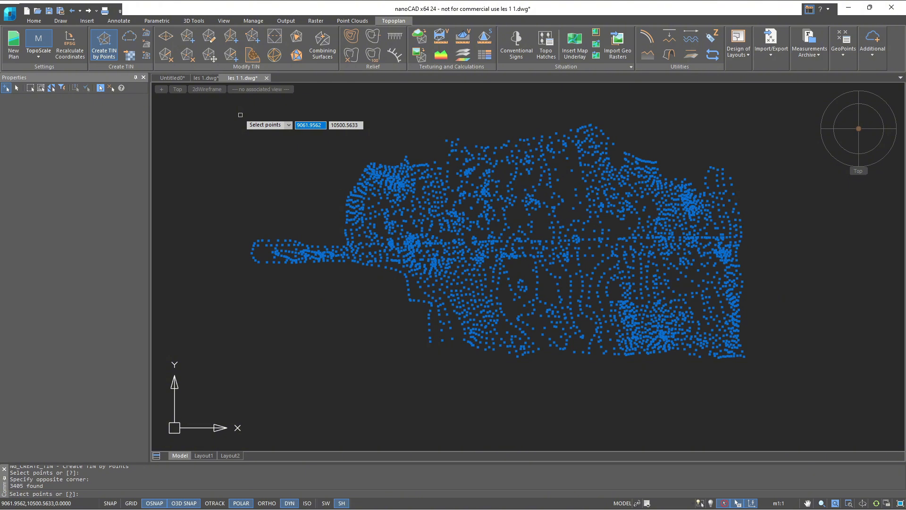
{"action": "key", "text": "Return"}
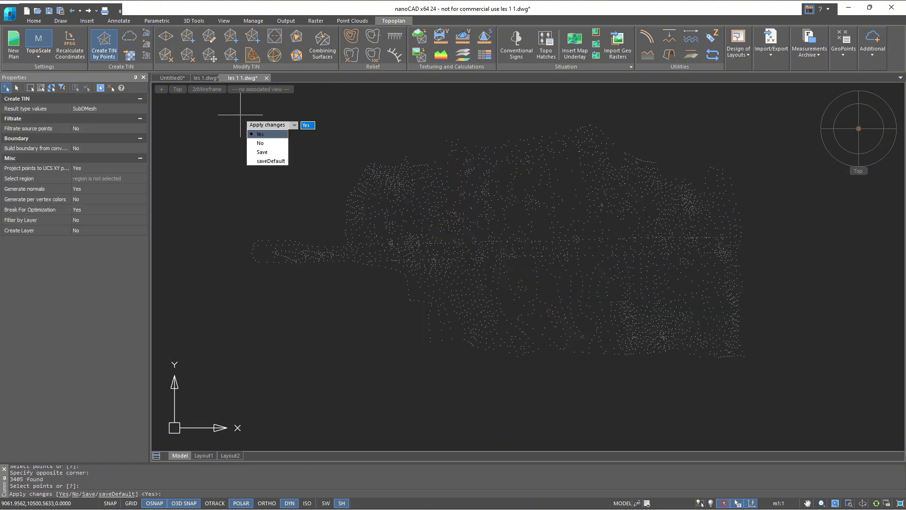
Keep the TIN result type at SubDMesh and source point filtering at No.
{"action": "left_click", "coordinate": [142, 110]}
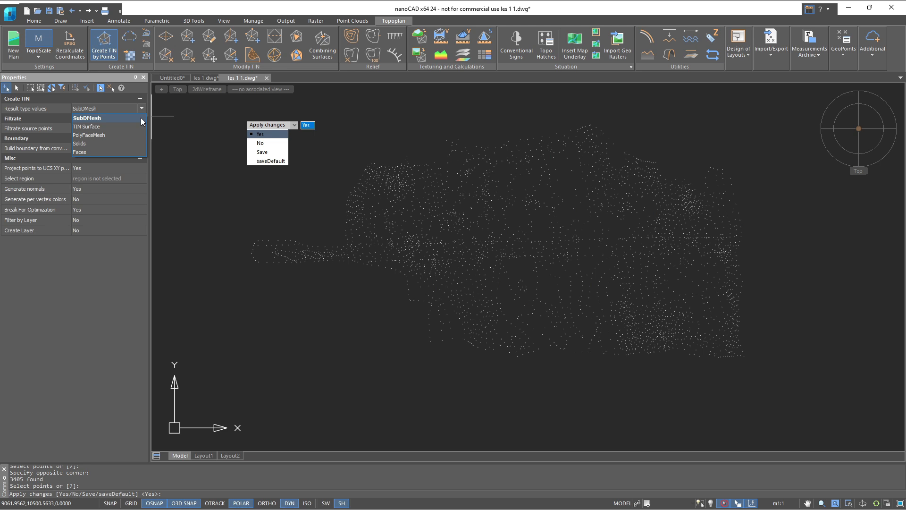
{"action": "left_click", "coordinate": [142, 122]}
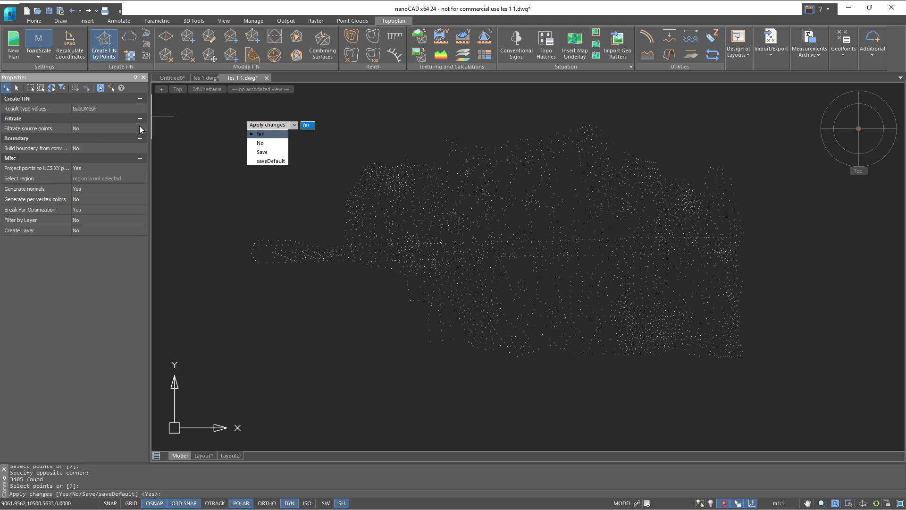
{"action": "left_click", "coordinate": [141, 128]}
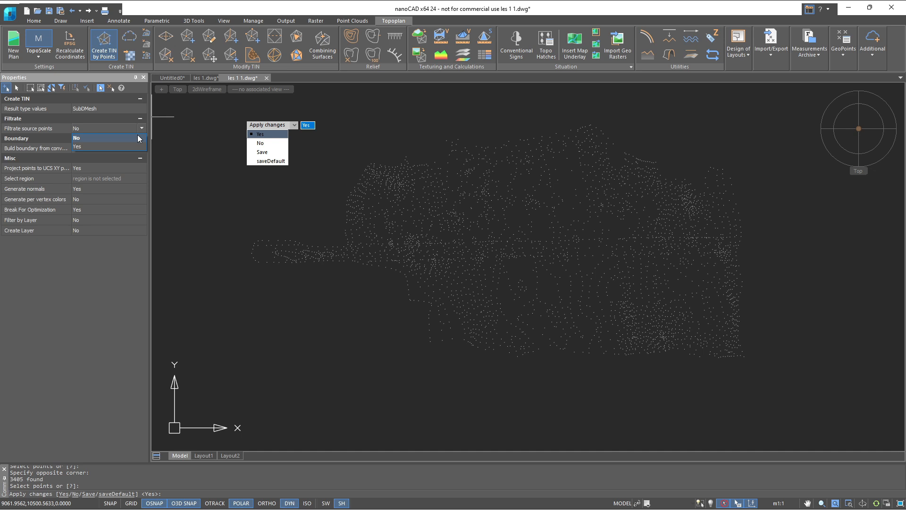
{"action": "left_click", "coordinate": [139, 137]}
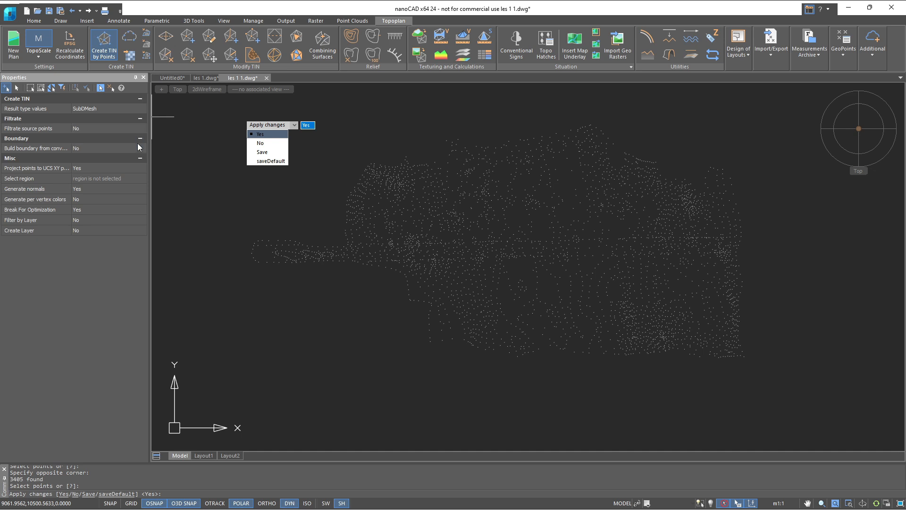
Build the TIN boundary as external only, with max edge units set to length unit and a max edge of 65.
{"action": "left_click", "coordinate": [137, 149]}
{"action": "left_click", "coordinate": [136, 164]}
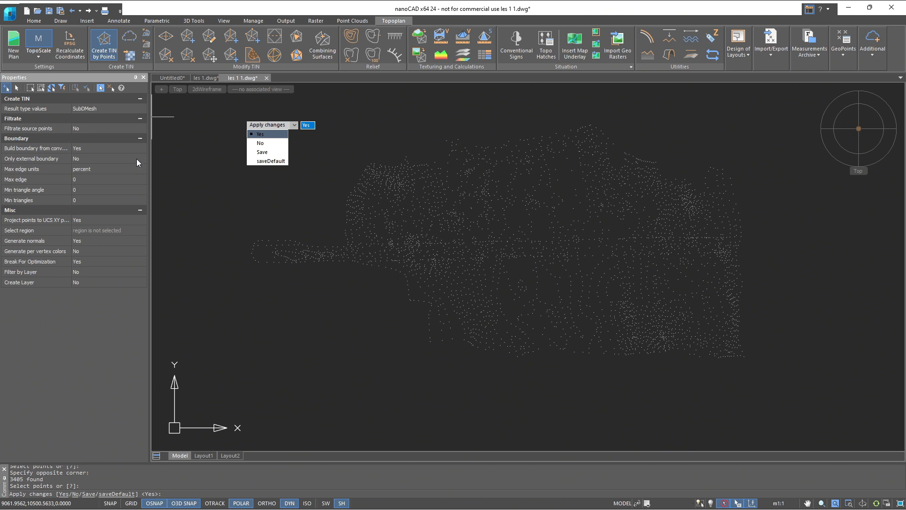
{"action": "left_click", "coordinate": [137, 158]}
{"action": "left_click", "coordinate": [131, 177]}
{"action": "left_click", "coordinate": [131, 169]}
{"action": "left_click", "coordinate": [125, 186]}
Set Break For Optimization to No and Create Layer to Yes for the TIN.
{"action": "left_click", "coordinate": [117, 259]}
{"action": "left_click", "coordinate": [116, 268]}
{"action": "left_click", "coordinate": [114, 285]}
{"action": "left_click", "coordinate": [111, 301]}
Read the help topic on Create TIN by Points through its option descriptions, and close the help.
{"action": "key", "text": "F1"}
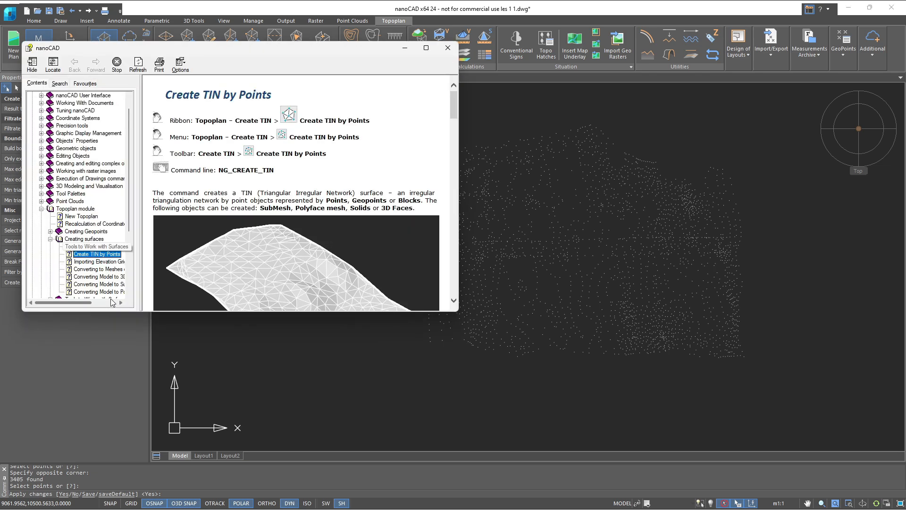
{"action": "scroll", "coordinate": [329, 219], "scroll_direction": "down", "scroll_amount": 10}
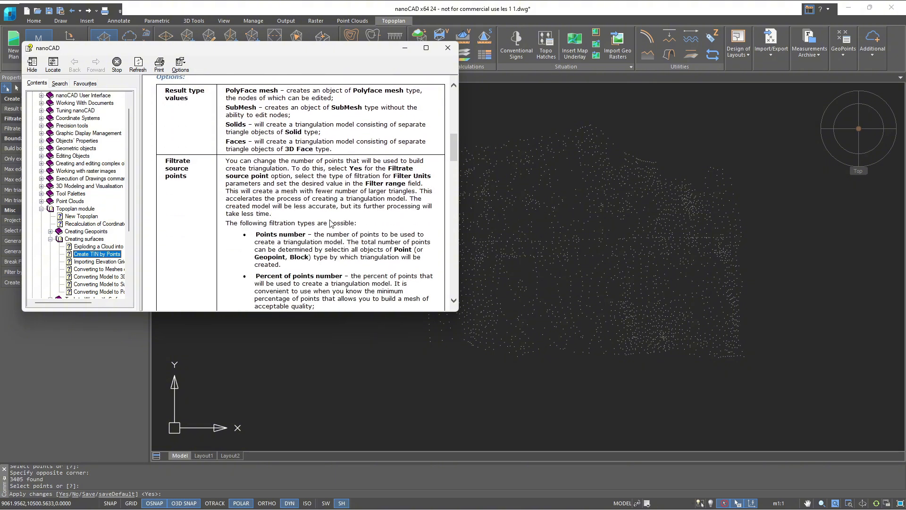
{"action": "scroll", "coordinate": [330, 223], "scroll_direction": "down", "scroll_amount": 15}
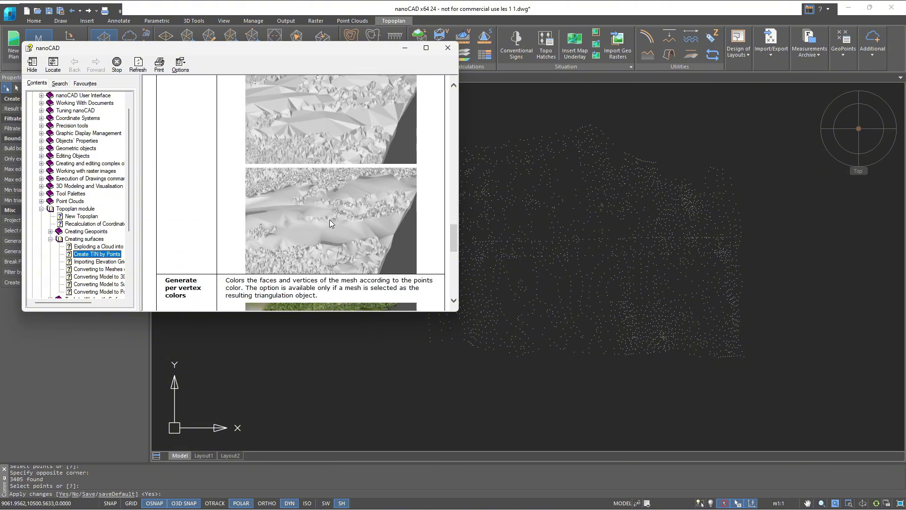
{"action": "scroll", "coordinate": [329, 220], "scroll_direction": "down", "scroll_amount": 10}
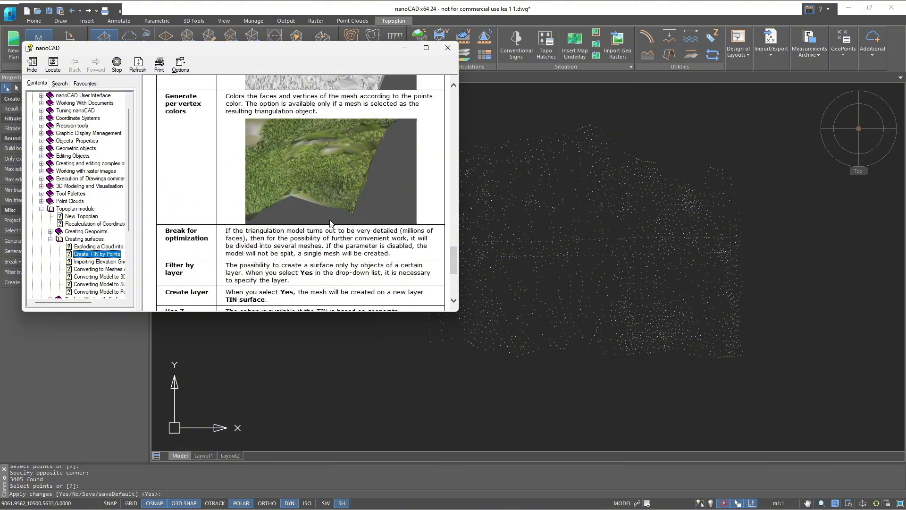
{"action": "left_click", "coordinate": [447, 48]}
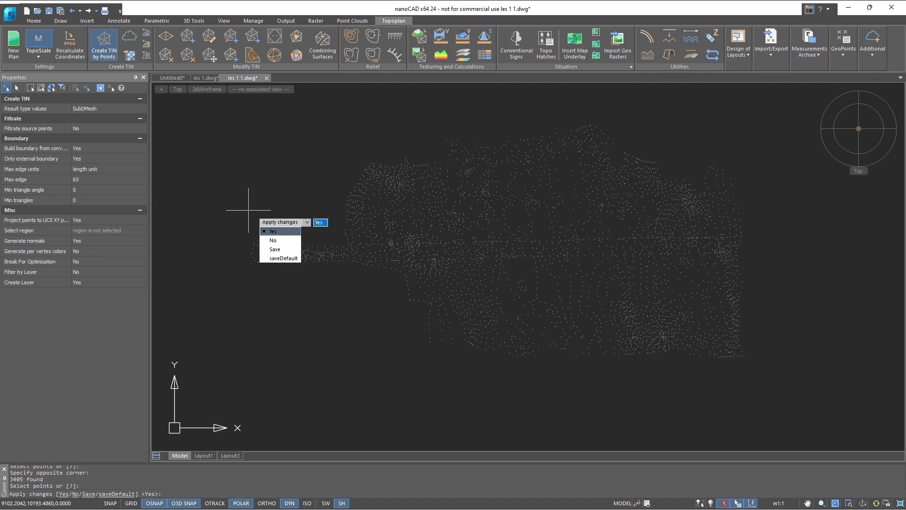
Apply the settings to generate the TIN surface, and inspect the resulting mesh's properties.
{"action": "left_click", "coordinate": [283, 233]}
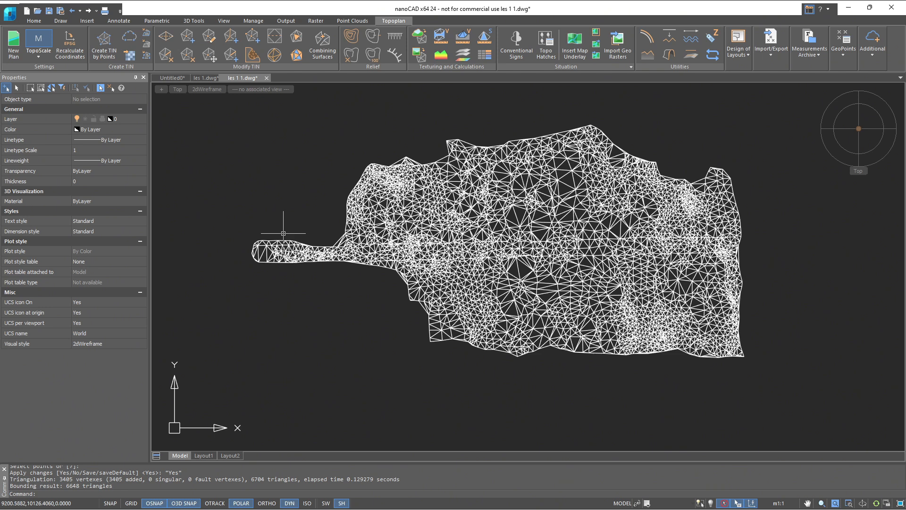
{"action": "left_click", "coordinate": [291, 243]}
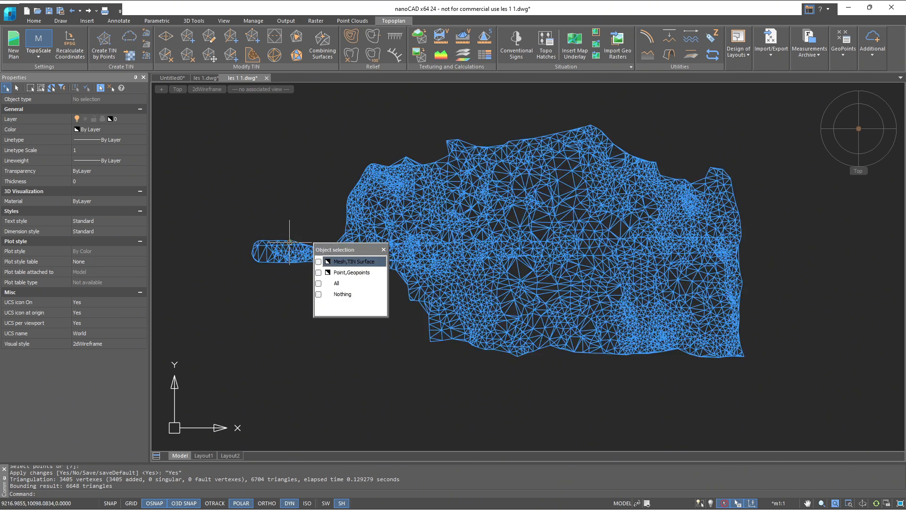
{"action": "left_click", "coordinate": [351, 261]}
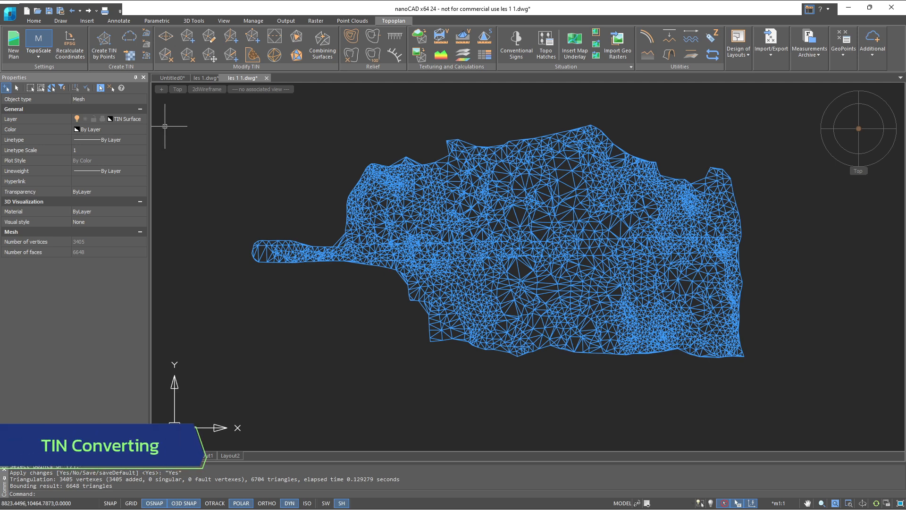
{"action": "key", "text": "Escape"}
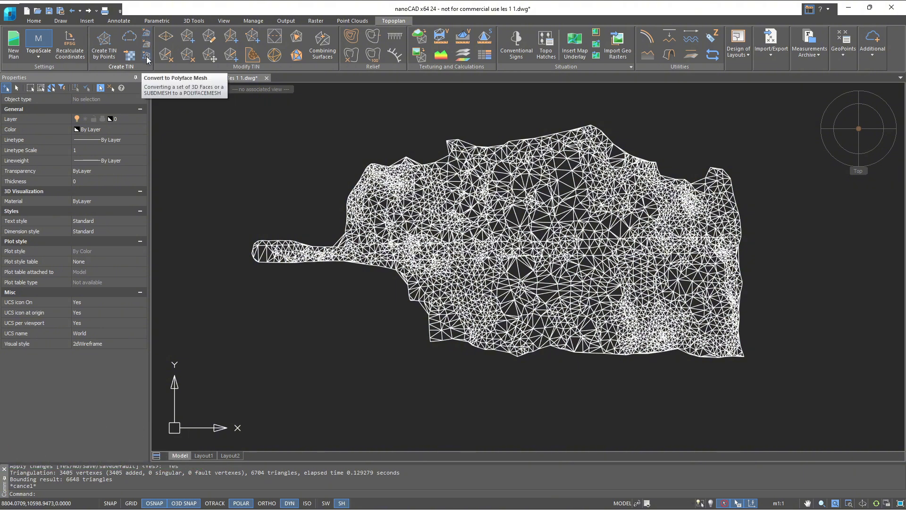
Convert the TIN surface mesh to individual 3D faces.
{"action": "left_click", "coordinate": [146, 32]}
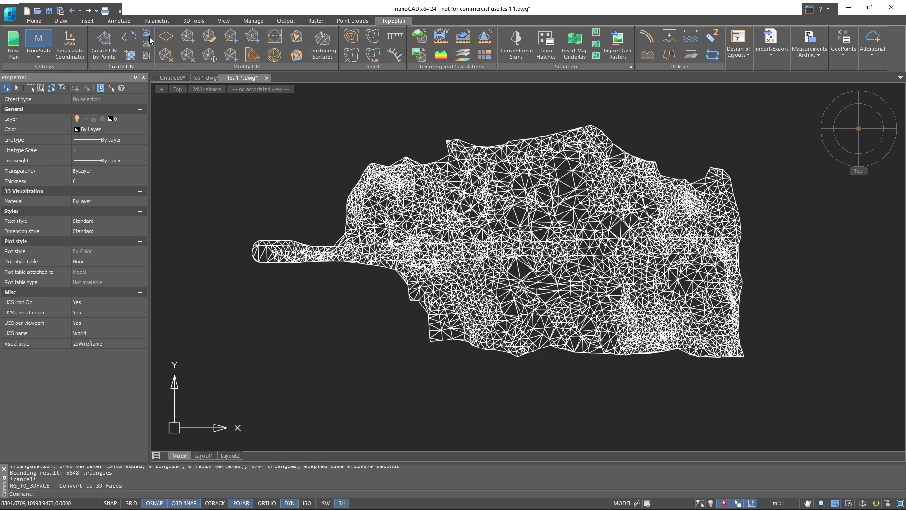
{"action": "left_click", "coordinate": [281, 233]}
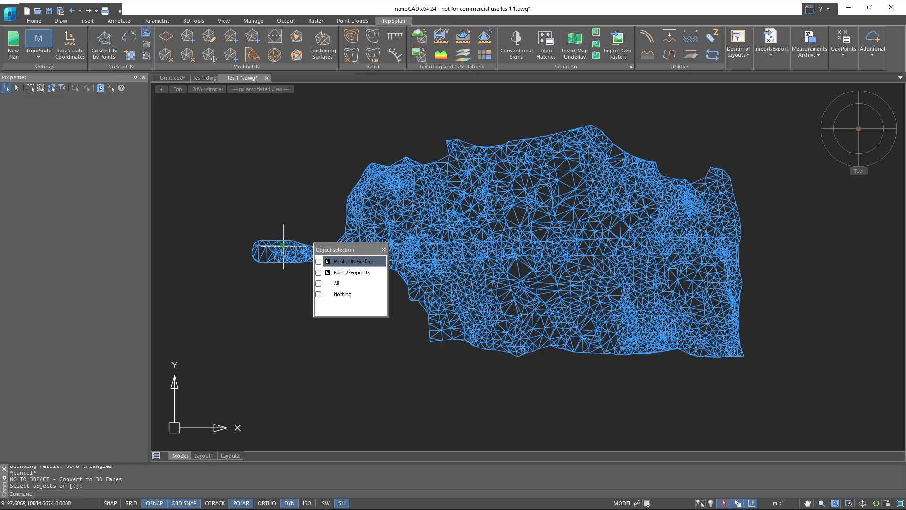
{"action": "left_click", "coordinate": [349, 262]}
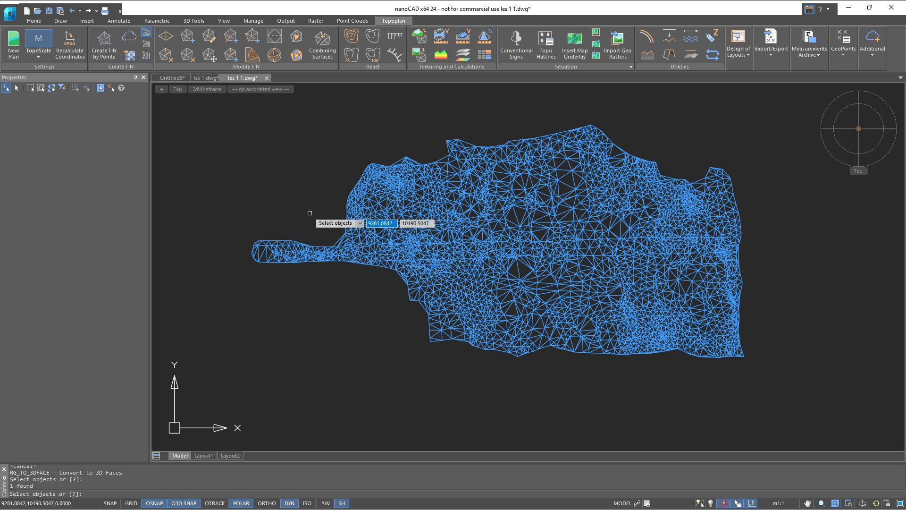
{"action": "key", "text": "Return"}
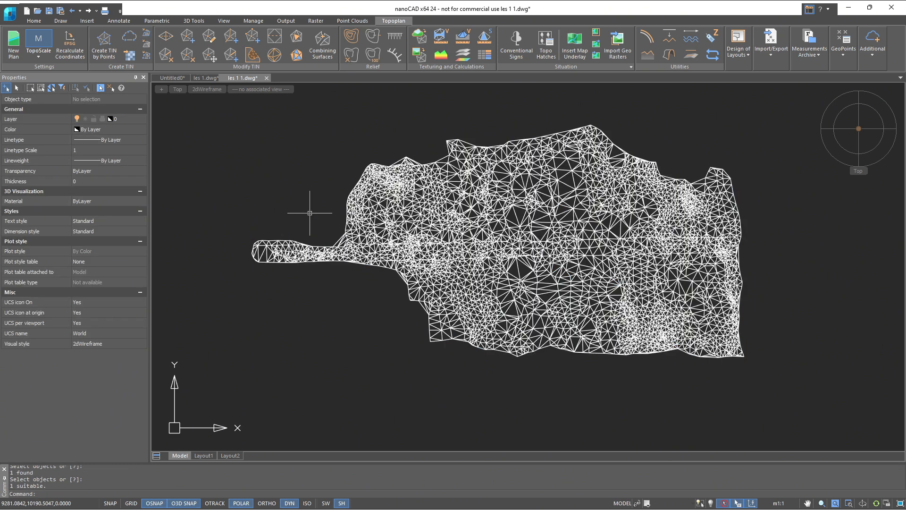
Inspect several separate 3D faces at the narrow west end of the converted surface, and clear the selection.
{"action": "left_click", "coordinate": [306, 248]}
{"action": "scroll", "coordinate": [307, 248], "scroll_direction": "up", "scroll_amount": 3}
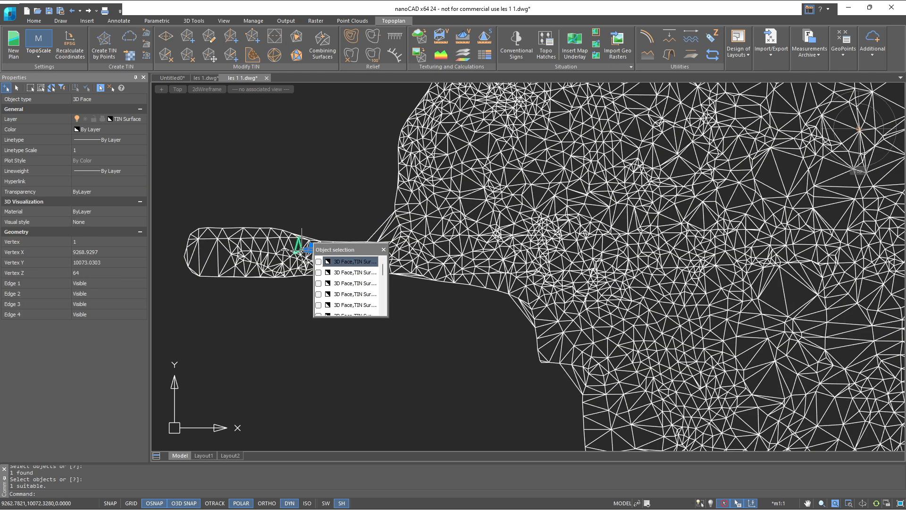
{"action": "left_click", "coordinate": [298, 248]}
{"action": "left_click", "coordinate": [280, 247]}
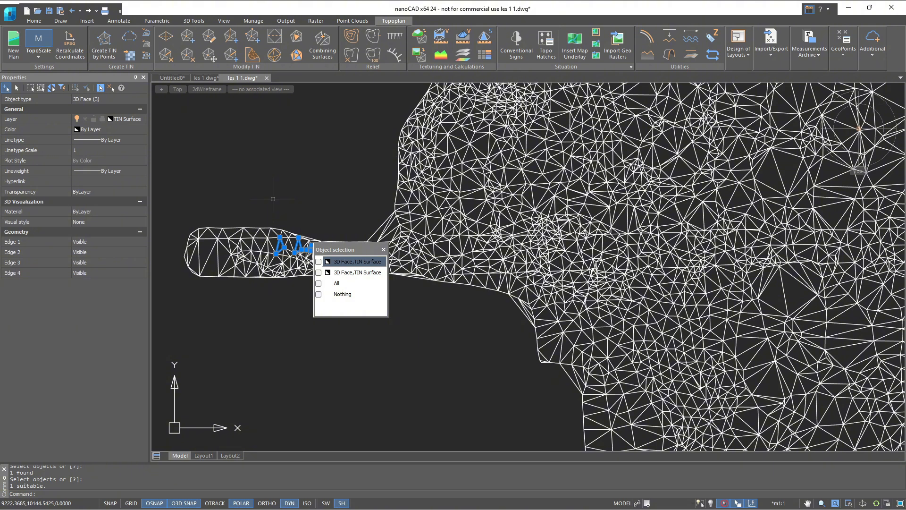
{"action": "key", "text": "Escape"}
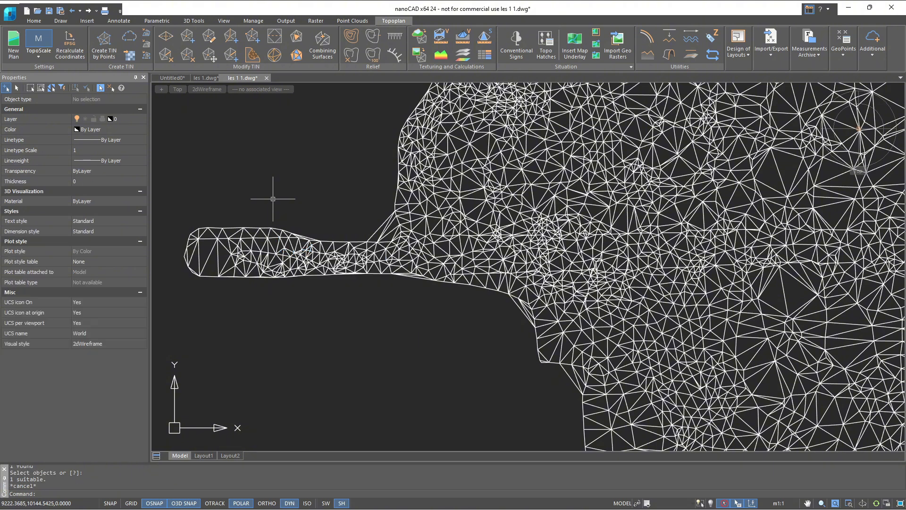
{"action": "scroll", "coordinate": [272, 199], "scroll_direction": "down", "scroll_amount": 4}
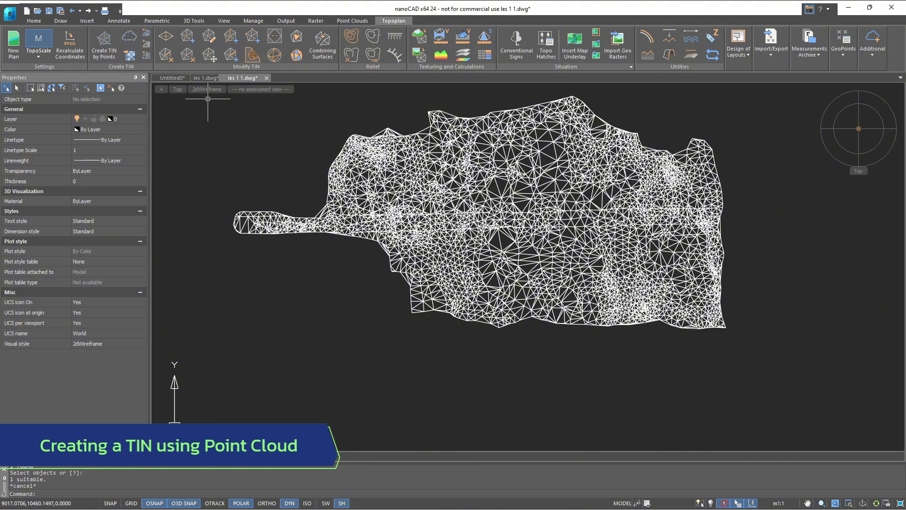
In the les 1.dwg drawing, start exploding the point cloud with result type Points and Delete source set to Yes.
{"action": "left_click", "coordinate": [203, 78]}
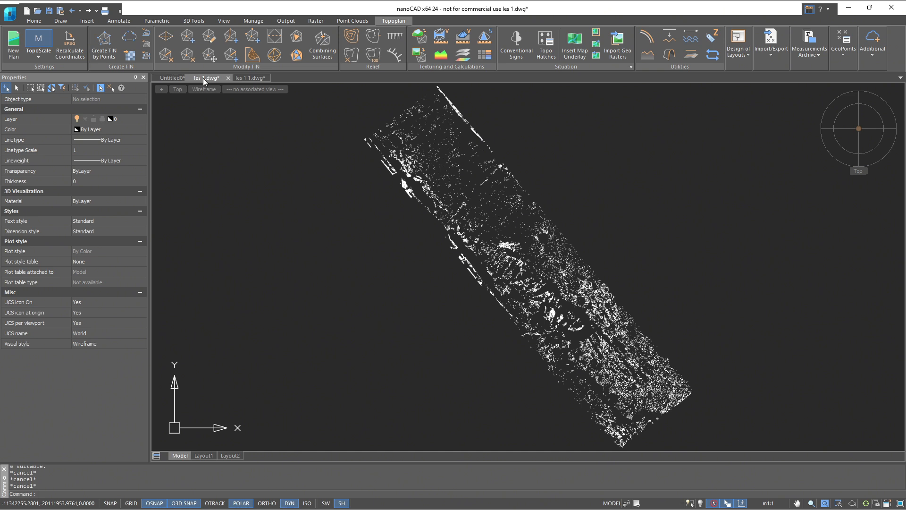
{"action": "left_click", "coordinate": [134, 45]}
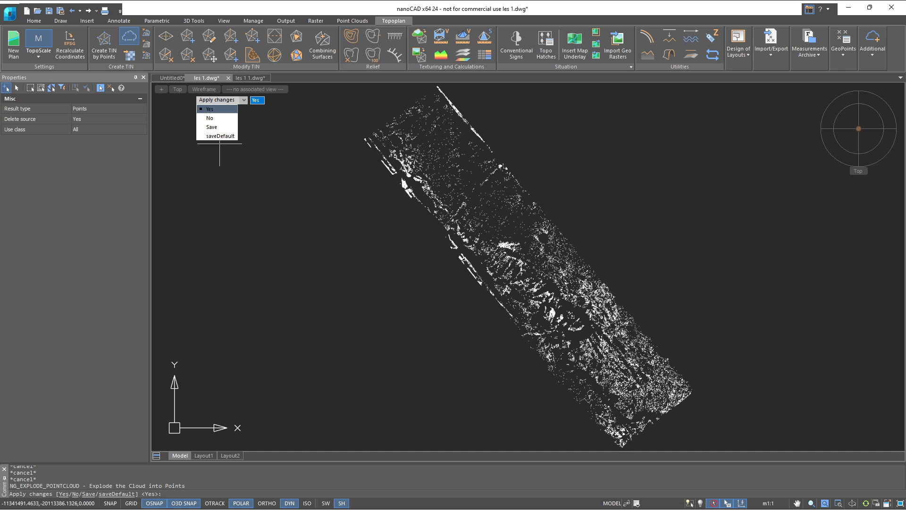
{"action": "left_click", "coordinate": [125, 108]}
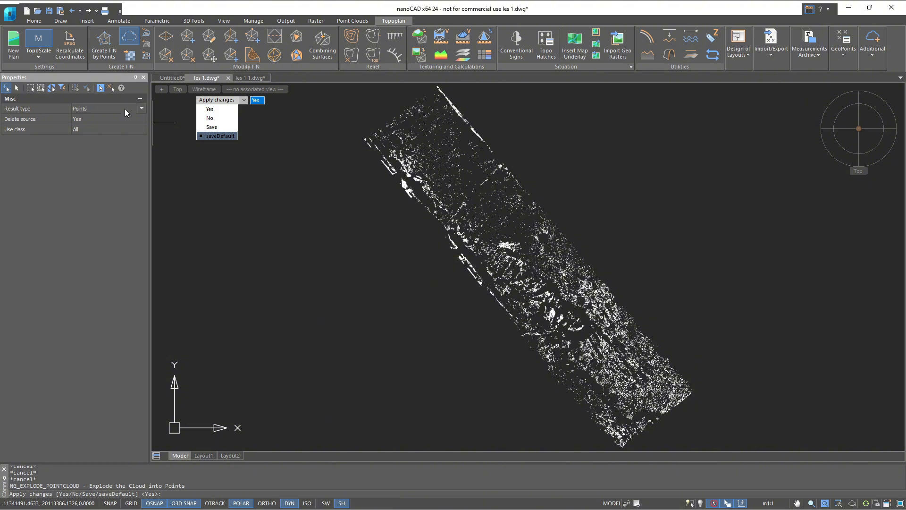
{"action": "left_click", "coordinate": [125, 108]}
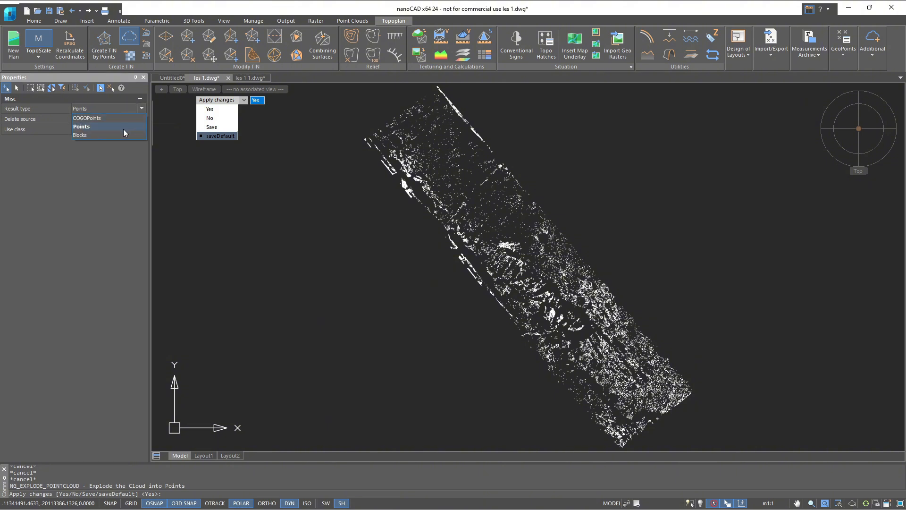
{"action": "left_click", "coordinate": [123, 129]}
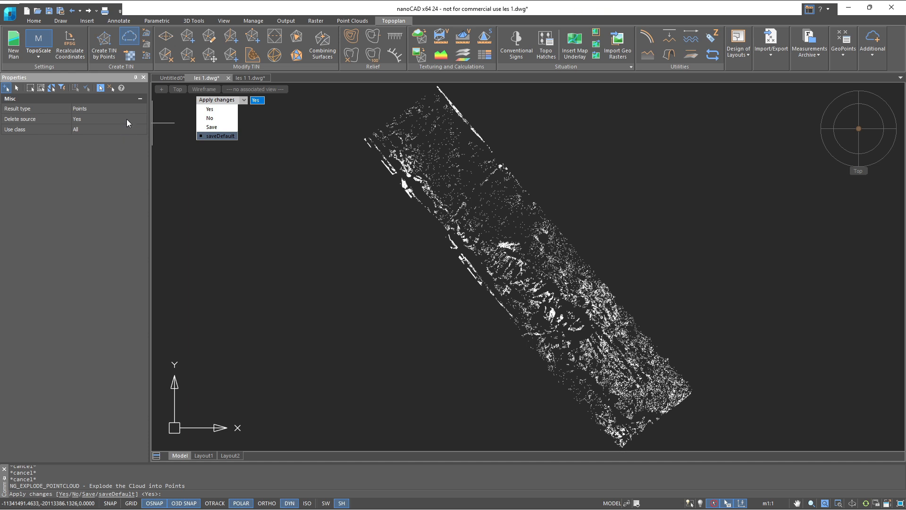
{"action": "left_click", "coordinate": [126, 118]}
{"action": "left_click", "coordinate": [126, 118]}
{"action": "left_click", "coordinate": [122, 137]}
Restrict the explode to class 2 - Ground (code 2) and create simple points on the Ground (code 2) layer with the Default profile.
{"action": "left_click", "coordinate": [124, 132]}
{"action": "left_click", "coordinate": [117, 148]}
{"action": "left_click", "coordinate": [200, 181]}
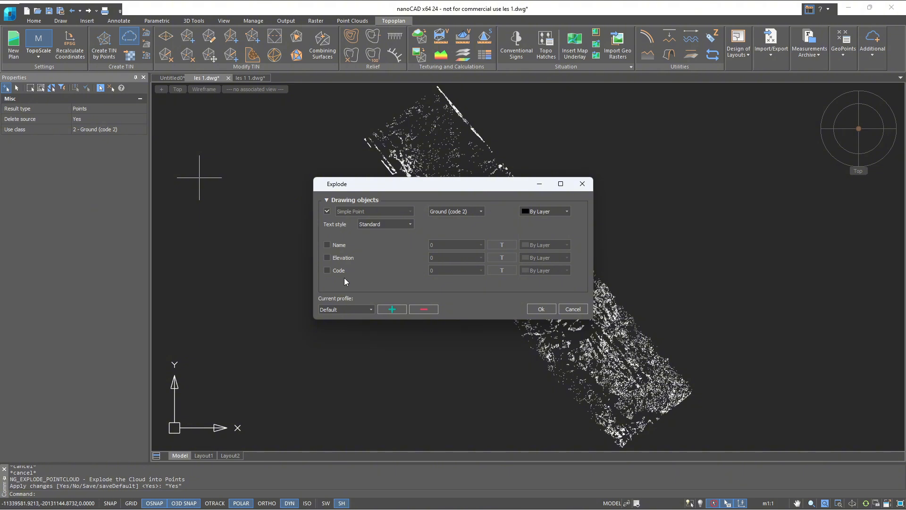
{"action": "left_click", "coordinate": [541, 309]}
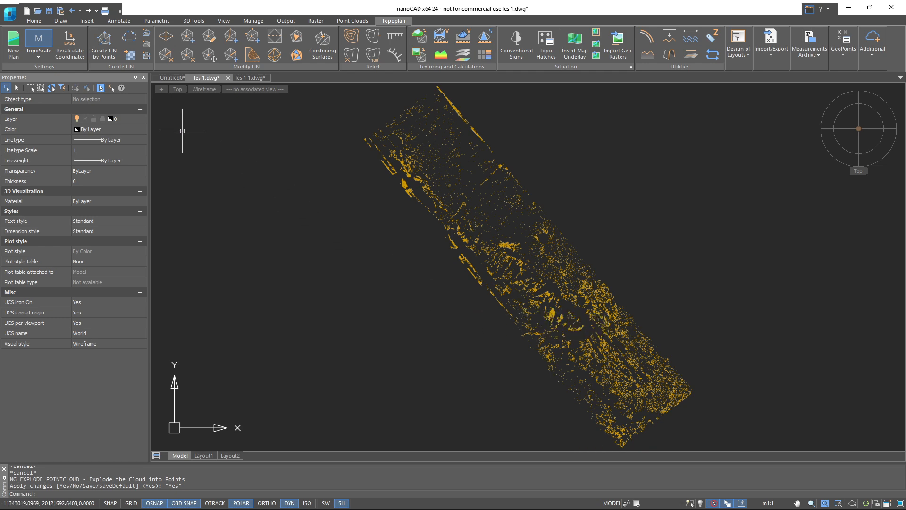
Create a TIN from all the exploded ground points, keeping the SubDMesh result type and the other default settings.
{"action": "left_click", "coordinate": [104, 42]}
{"action": "scroll", "coordinate": [693, 415], "scroll_direction": "down", "scroll_amount": 2}
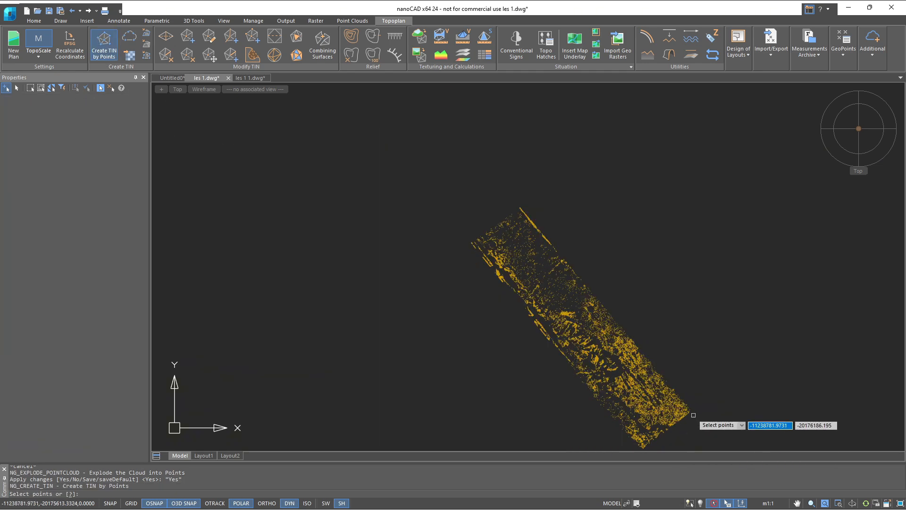
{"action": "left_click", "coordinate": [689, 402]}
{"action": "left_click", "coordinate": [375, 115]}
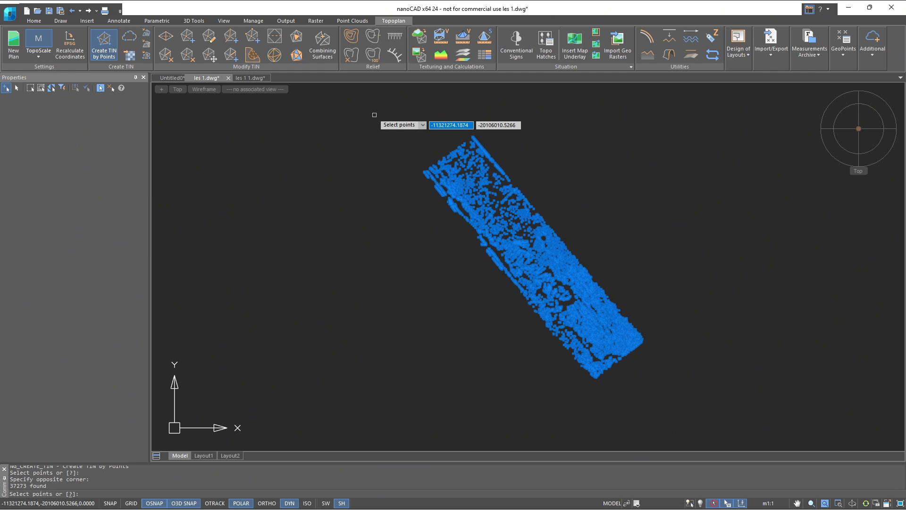
{"action": "key", "text": "Return"}
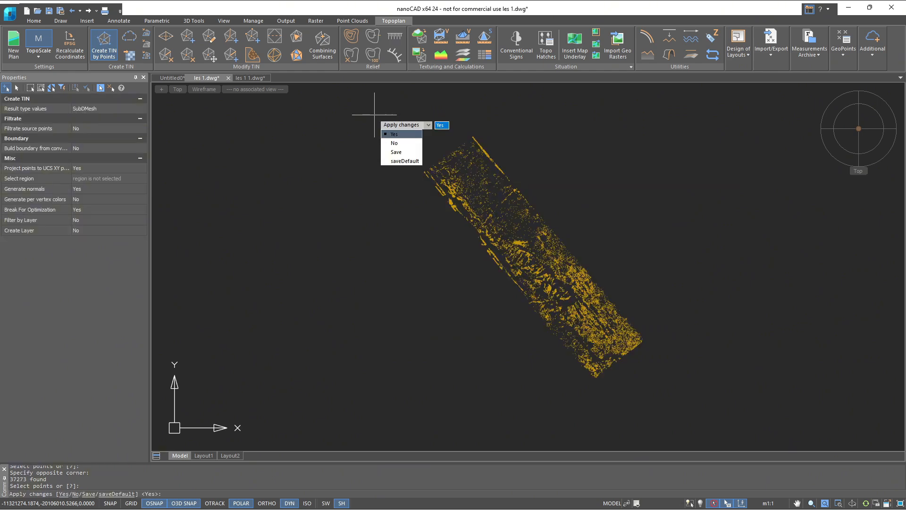
{"action": "left_click", "coordinate": [397, 135]}
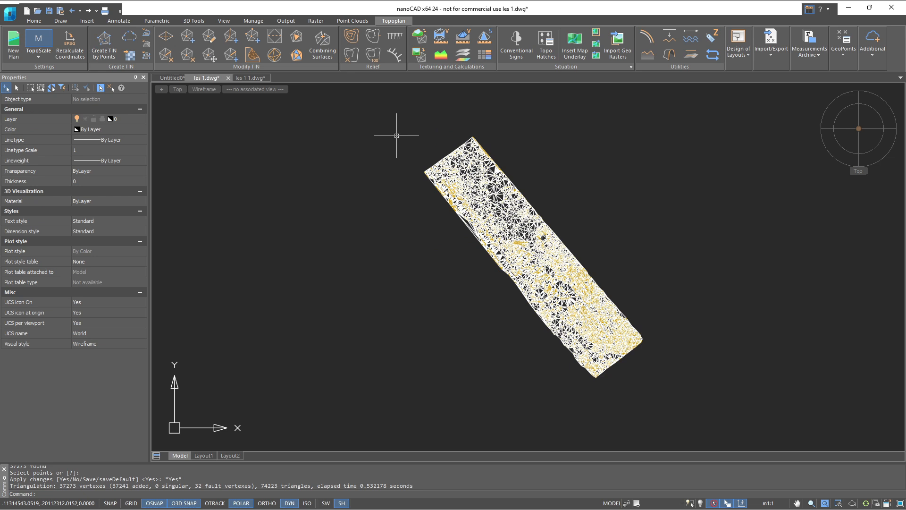
Display the surface in the Realistic visual style and turn off the Ground (code 2) layer.
{"action": "left_click", "coordinate": [190, 90]}
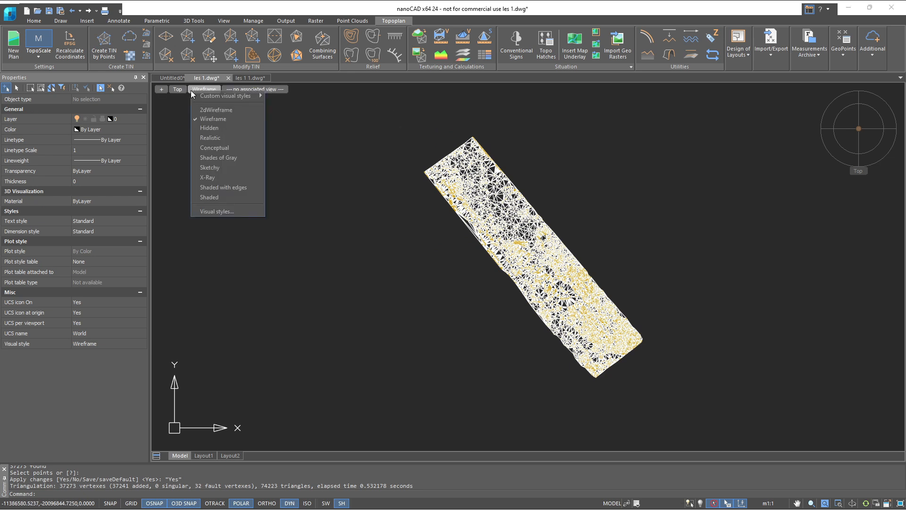
{"action": "left_click", "coordinate": [218, 137]}
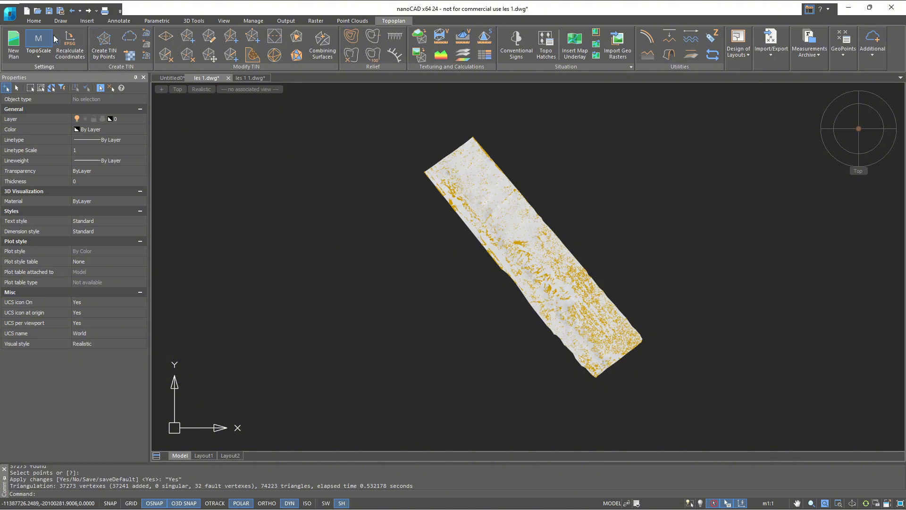
{"action": "left_click", "coordinate": [34, 21]}
{"action": "left_click", "coordinate": [190, 47]}
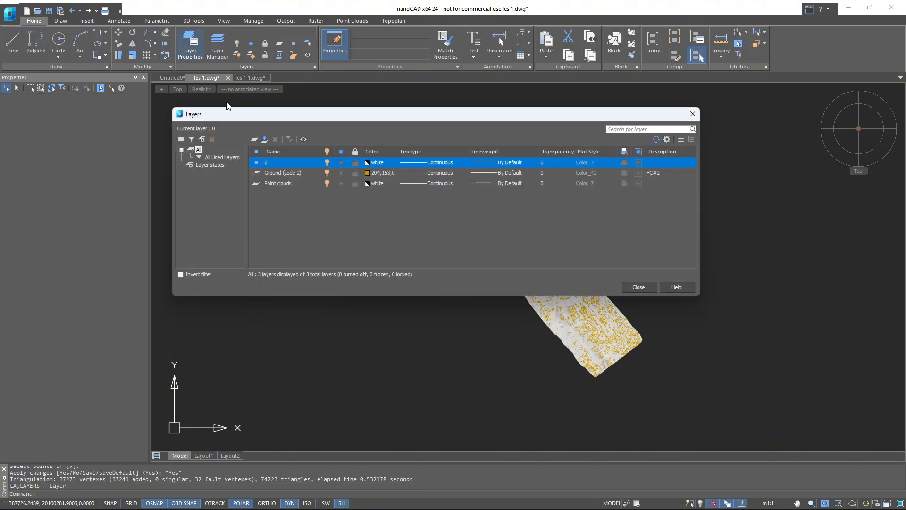
{"action": "left_click", "coordinate": [327, 173]}
{"action": "left_click", "coordinate": [635, 287]}
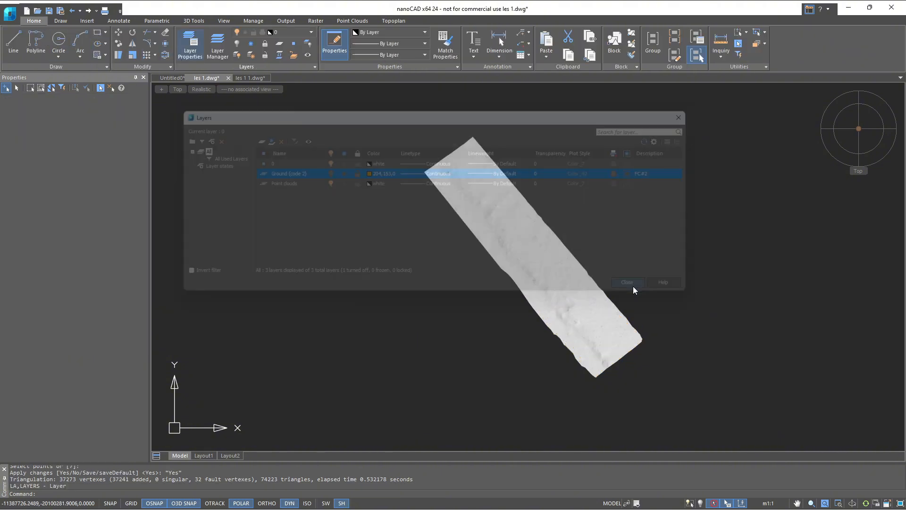
Color the ground TIN mesh by height with the blue-to-red Continuous gradient, and view the surface in 3D.
{"action": "scroll", "coordinate": [627, 288], "scroll_direction": "up", "scroll_amount": 2}
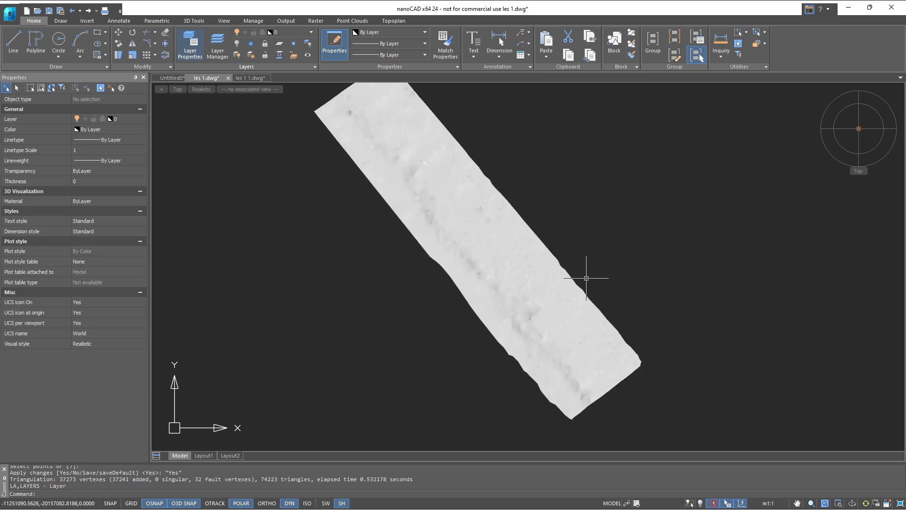
{"action": "middle_click_drag", "start_coordinate": [533, 269], "coordinate": [477, 146], "text": "shift"}
{"action": "scroll", "coordinate": [542, 293], "scroll_direction": "up", "scroll_amount": 1}
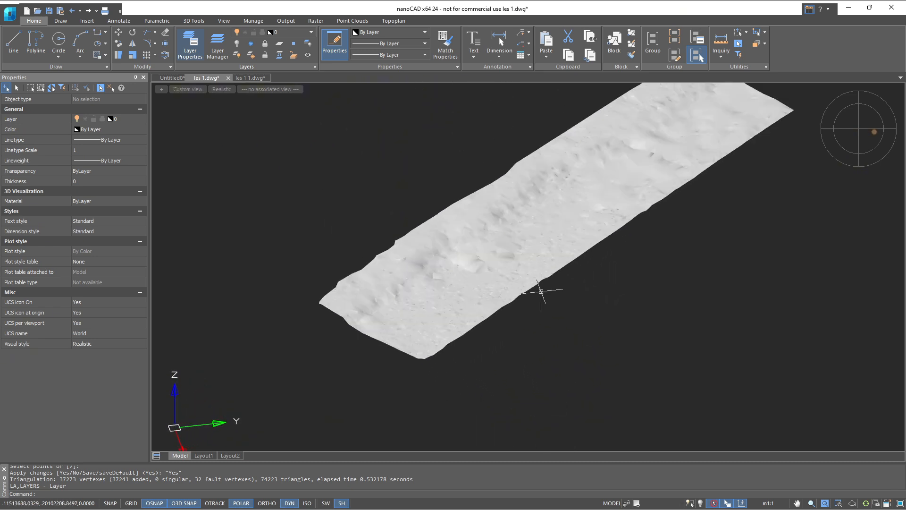
{"action": "scroll", "coordinate": [498, 260], "scroll_direction": "up", "scroll_amount": 1}
{"action": "left_click", "coordinate": [497, 259]}
{"action": "left_click", "coordinate": [393, 20]}
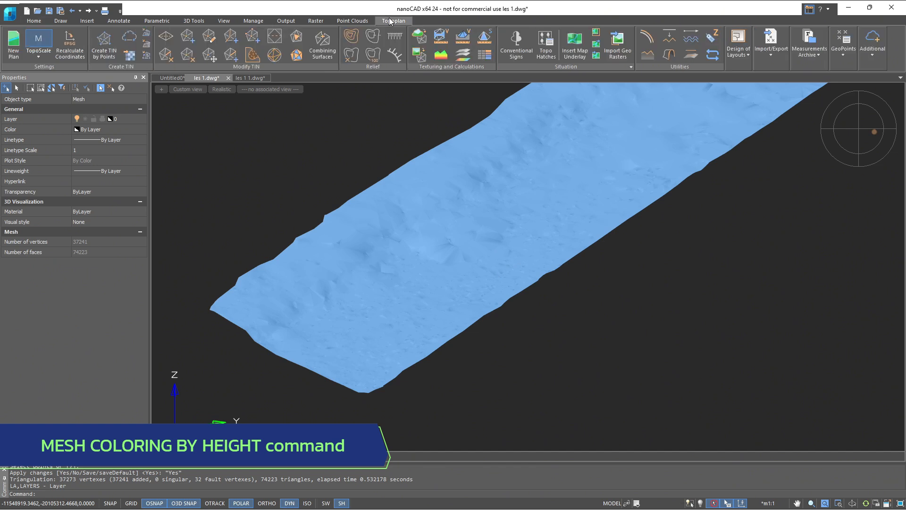
{"action": "left_click", "coordinate": [449, 58]}
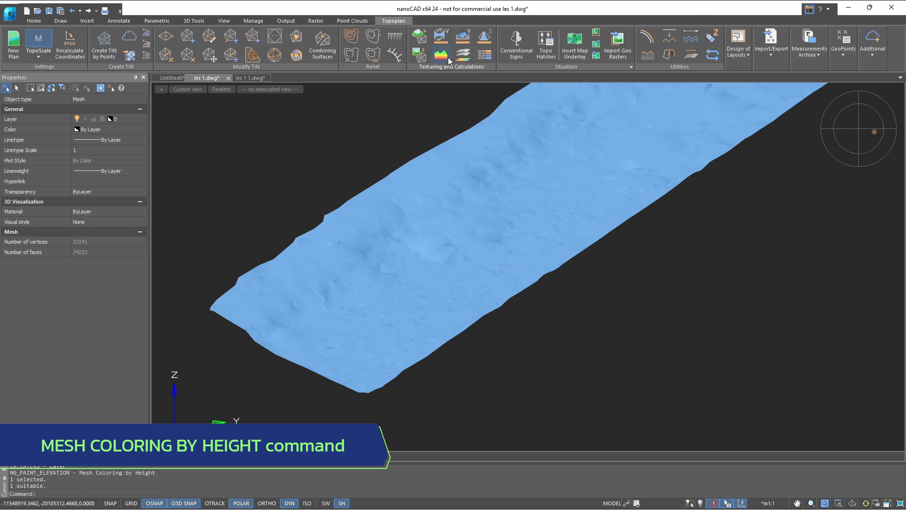
{"action": "left_click", "coordinate": [479, 130]}
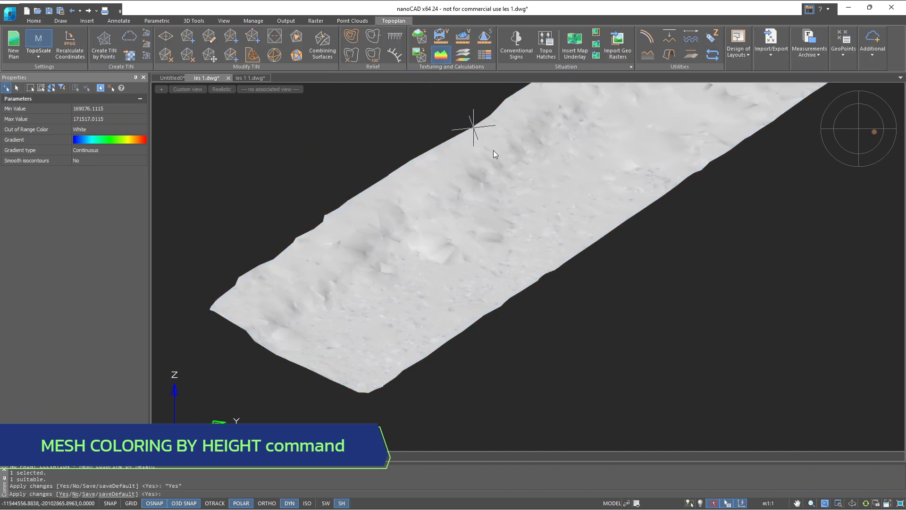
{"action": "mouse_move", "coordinate": [610, 227]}
{"action": "middle_mouse_down"}
{"action": "mouse_move", "coordinate": [588, 266]}
{"action": "mouse_move", "coordinate": [619, 277]}
{"action": "mouse_move", "coordinate": [553, 269]}
{"action": "mouse_move", "coordinate": [522, 305]}
{"action": "mouse_move", "coordinate": [536, 315]}
{"action": "middle_mouse_up"}
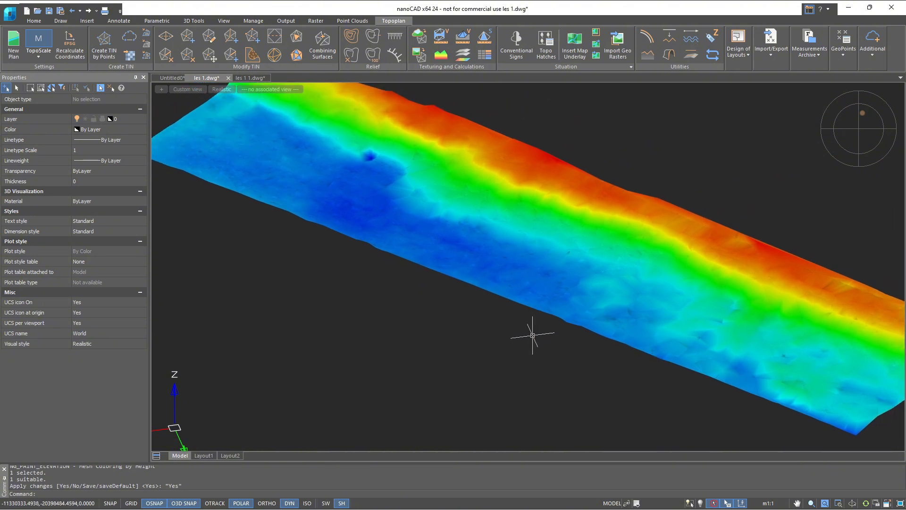